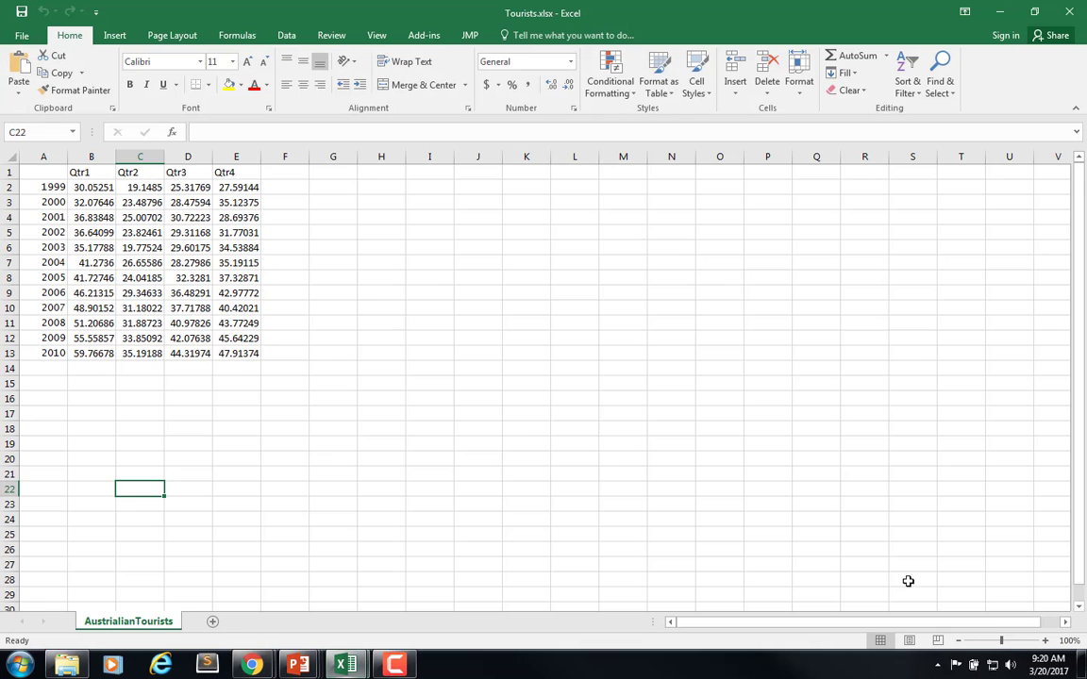
Zoom the AustrialianTourists sheet in to 160% so the Qtr1–Qtr4 figures are readable.
{"action": "left_click", "coordinate": [1045, 640]}
{"action": "left_click", "coordinate": [1045, 641]}
{"action": "left_click", "coordinate": [1045, 640]}
{"action": "left_click", "coordinate": [1045, 641]}
{"action": "left_click", "coordinate": [1045, 641]}
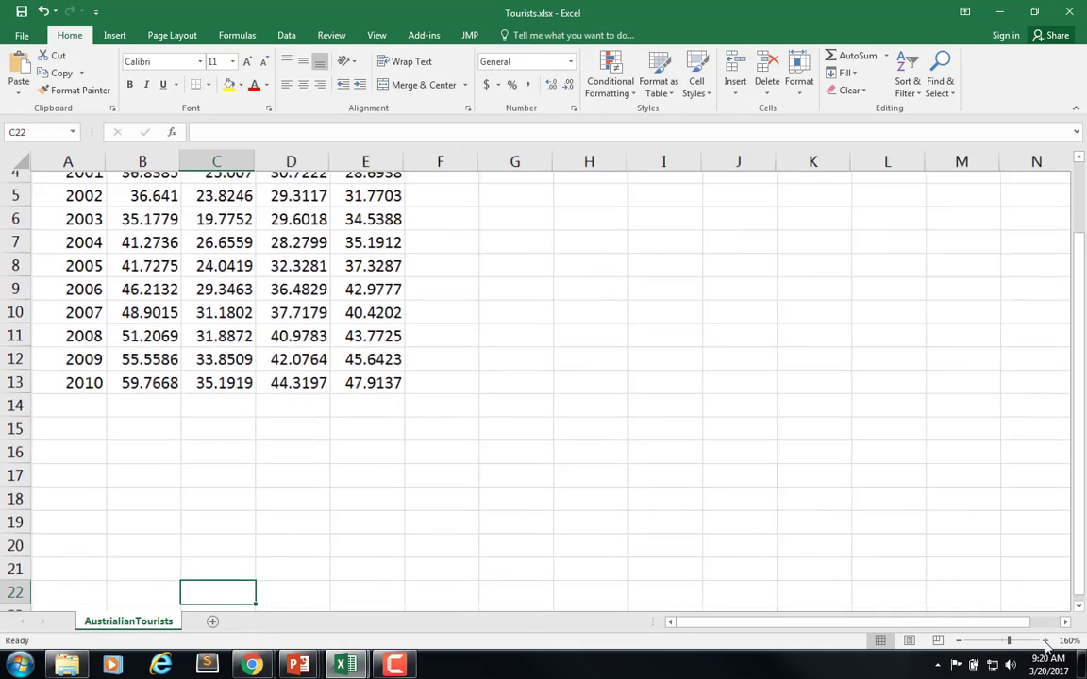
{"action": "left_click", "coordinate": [1045, 640]}
{"action": "scroll", "coordinate": [683, 494], "scroll_direction": "up", "scroll_amount": 2}
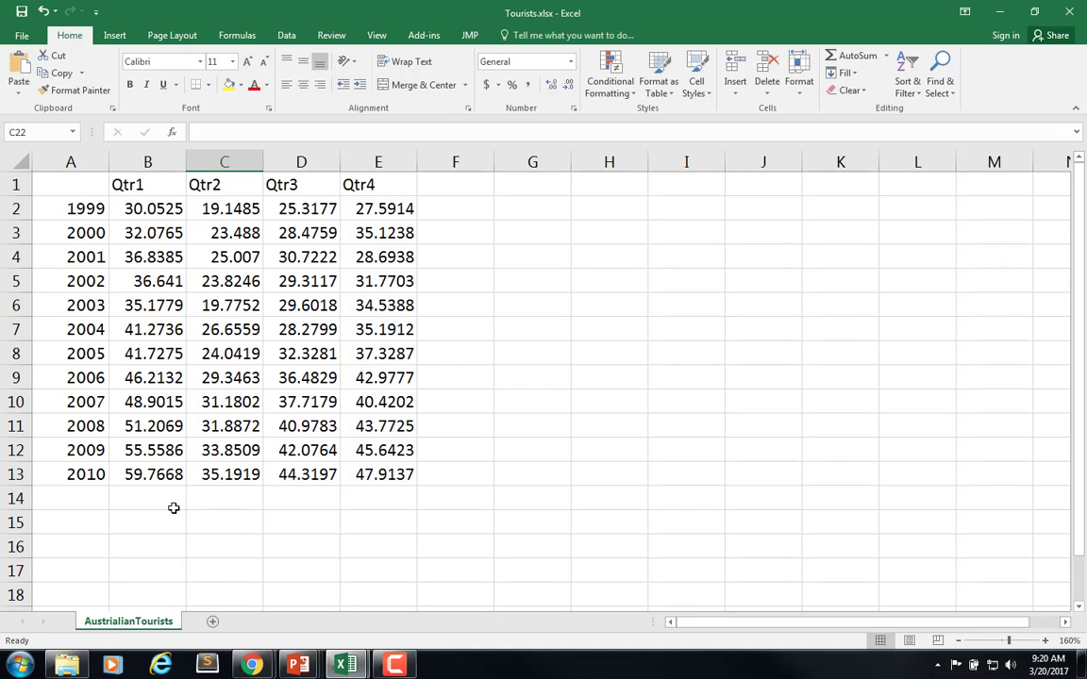
Add a new Sheet1 and enter the headings Year in A1 and Overnight (millions) in B1.
{"action": "left_click", "coordinate": [212, 623]}
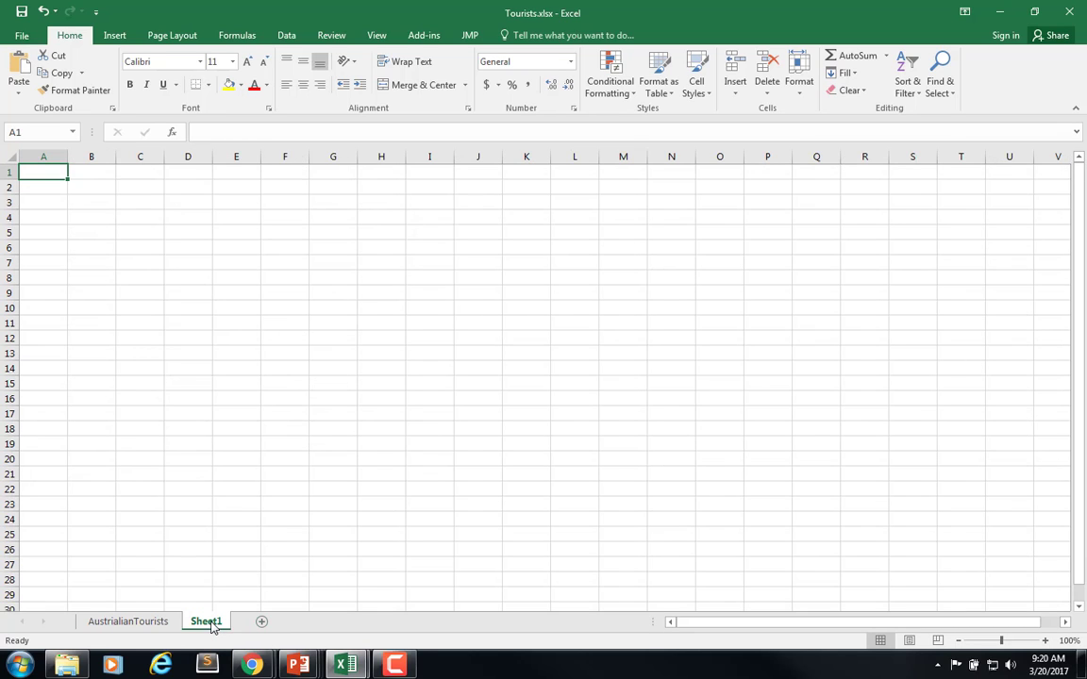
{"action": "left_click", "coordinate": [110, 623]}
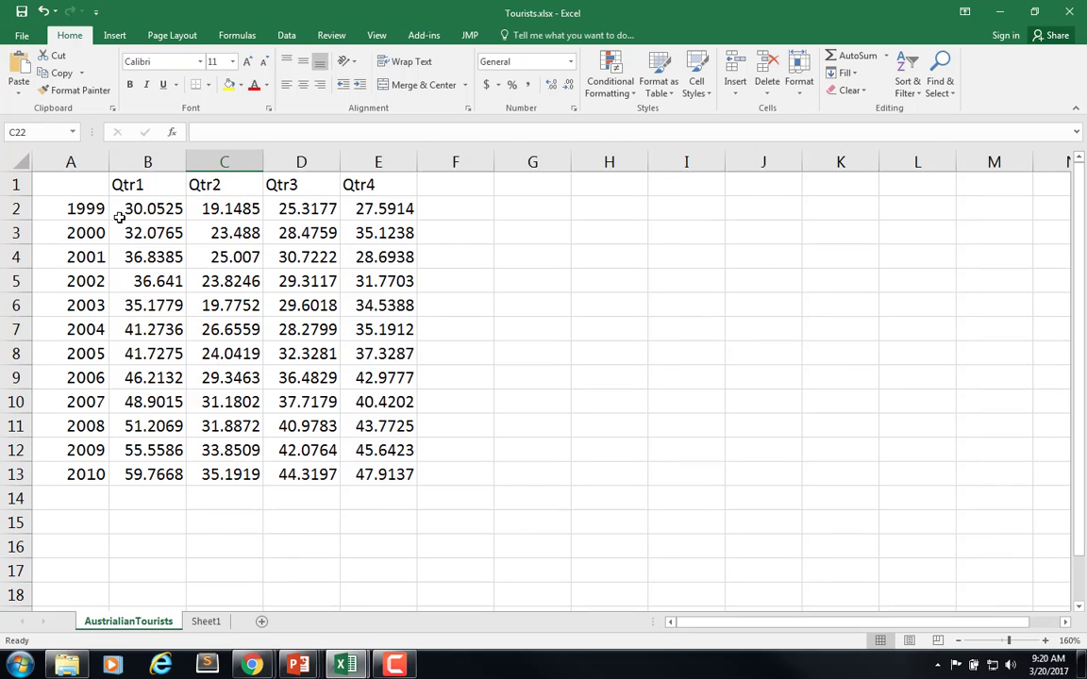
{"action": "left_click", "coordinate": [200, 621]}
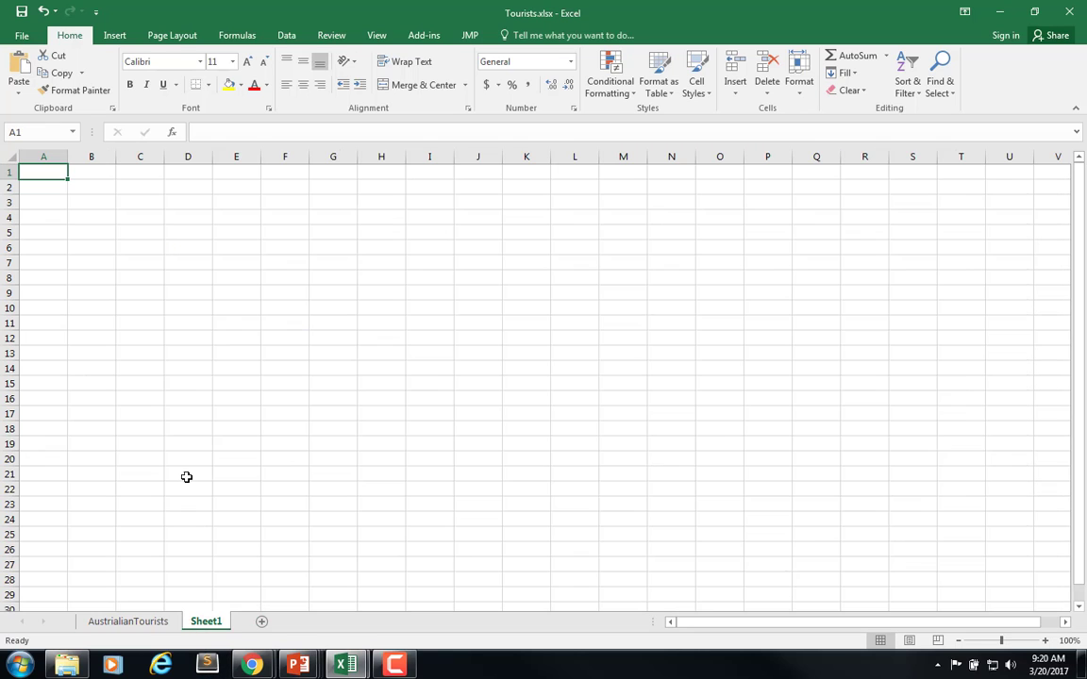
{"action": "type", "text": "Year"}
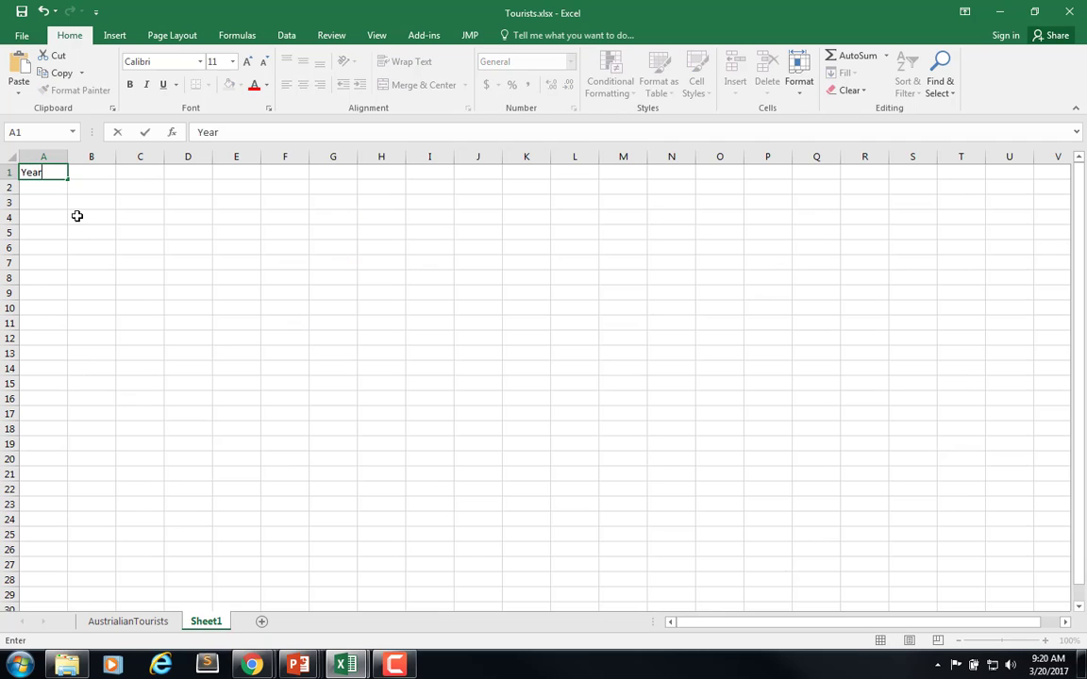
{"action": "key", "text": "Tab"}
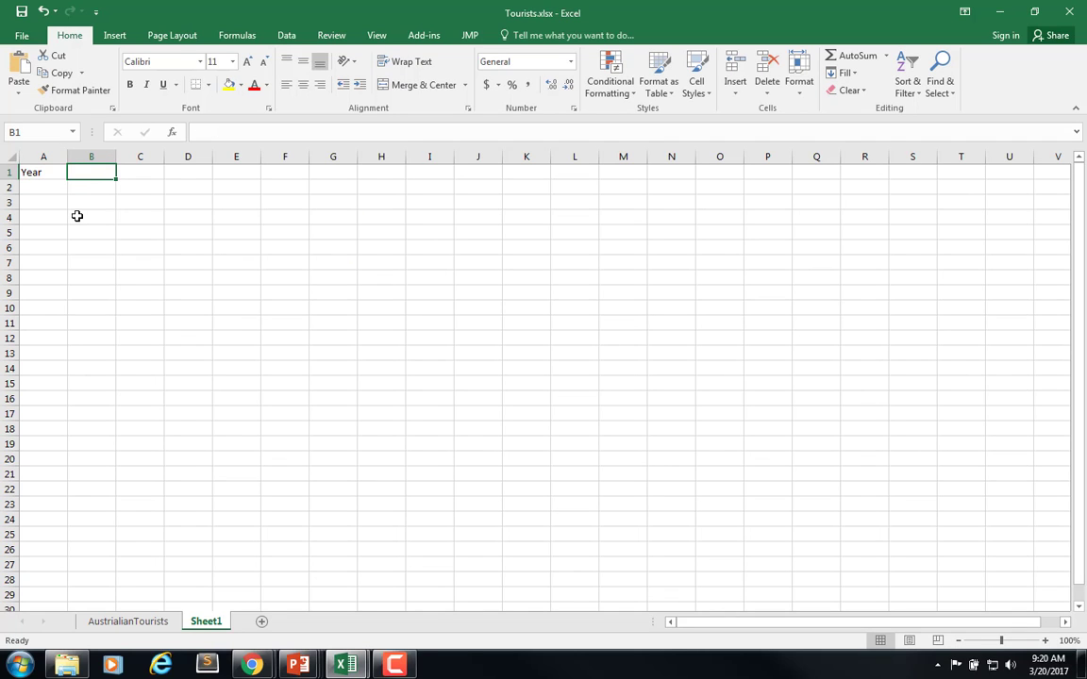
{"action": "type", "text": "Overnight"}
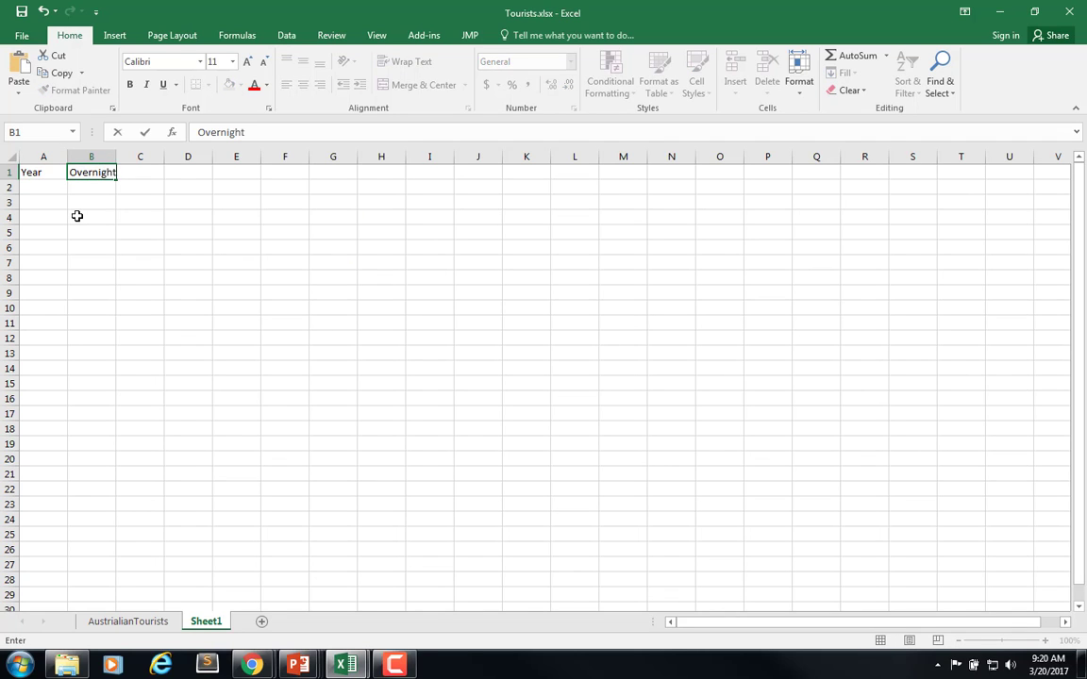
{"action": "type", "text": " (millions"}
{"action": "key", "text": "Return"}
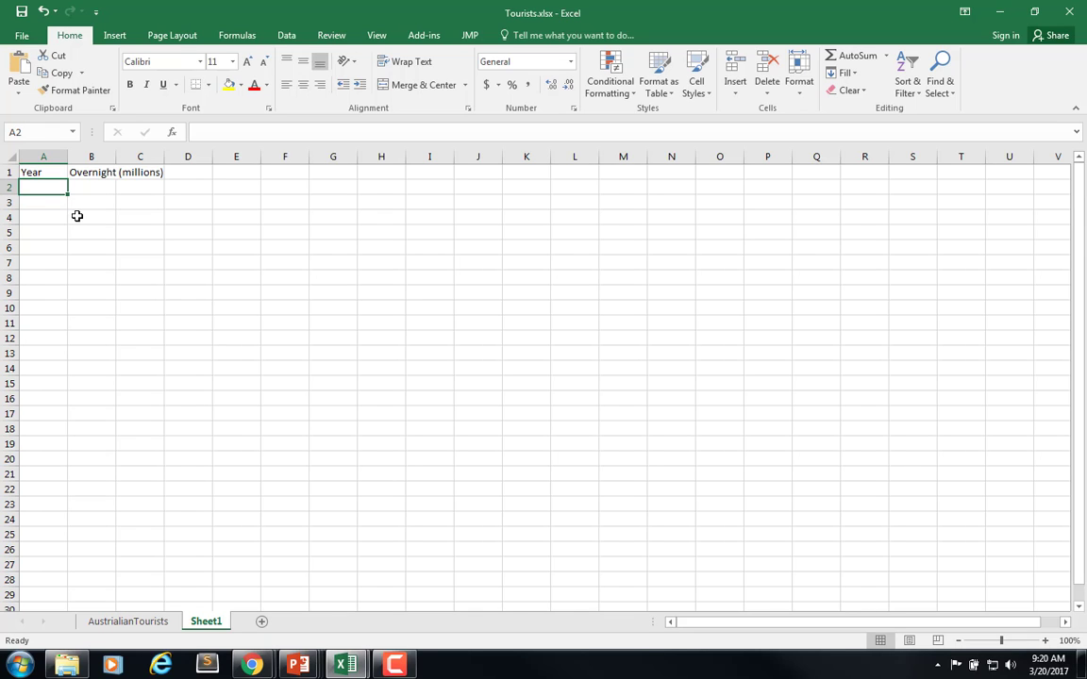
Insert a new column before Overnight (millions) and head it Quarter in B1.
{"action": "left_click", "coordinate": [92, 156]}
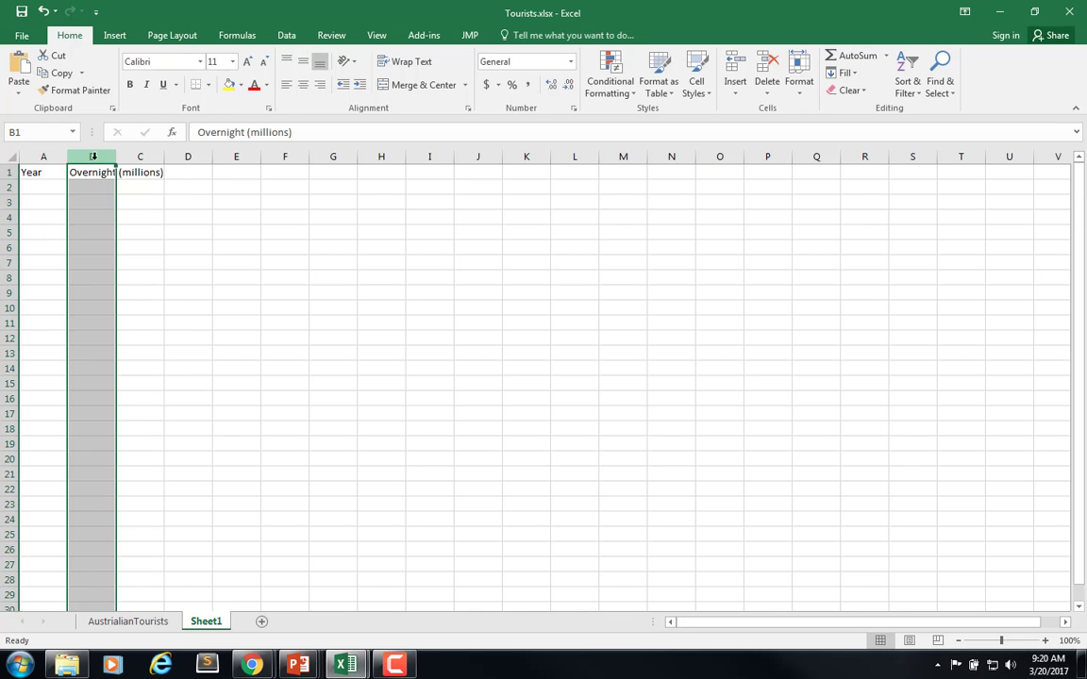
{"action": "right_click", "coordinate": [94, 156]}
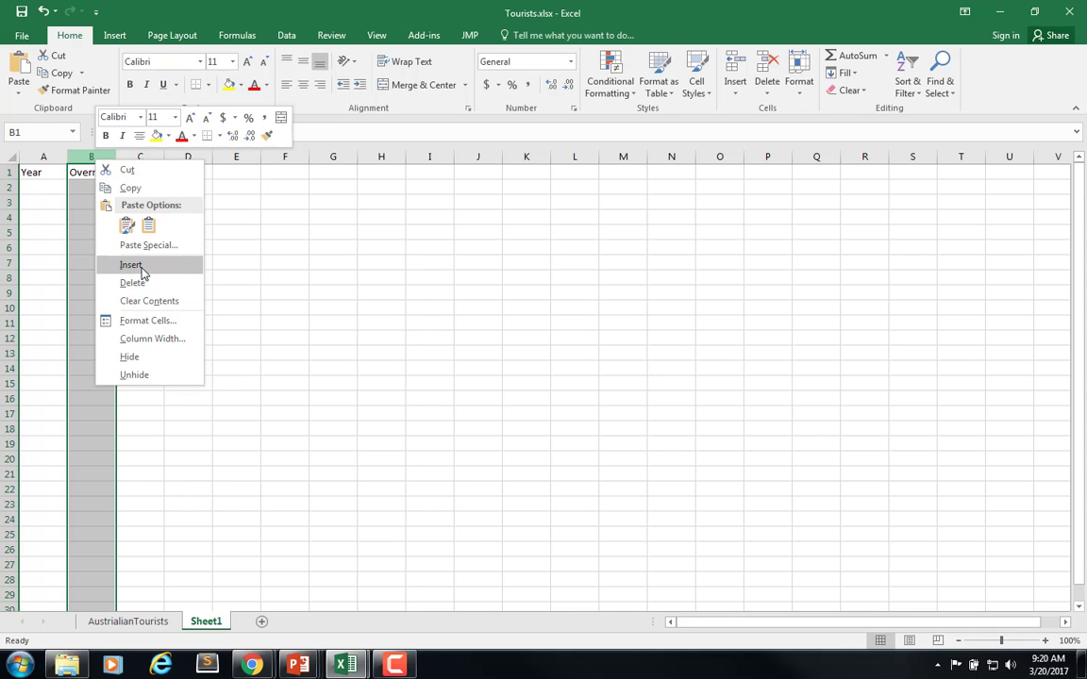
{"action": "left_click", "coordinate": [132, 265]}
{"action": "left_click", "coordinate": [80, 173]}
{"action": "type", "text": "W"}
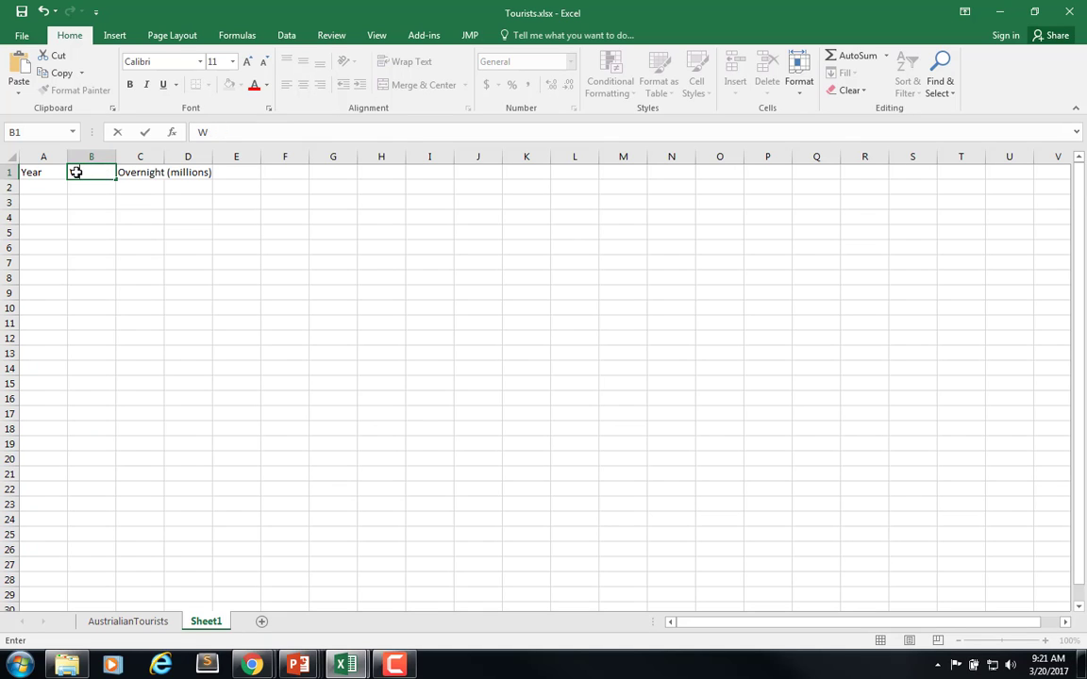
{"action": "type", "text": "uarter"}
{"action": "key", "text": "Return"}
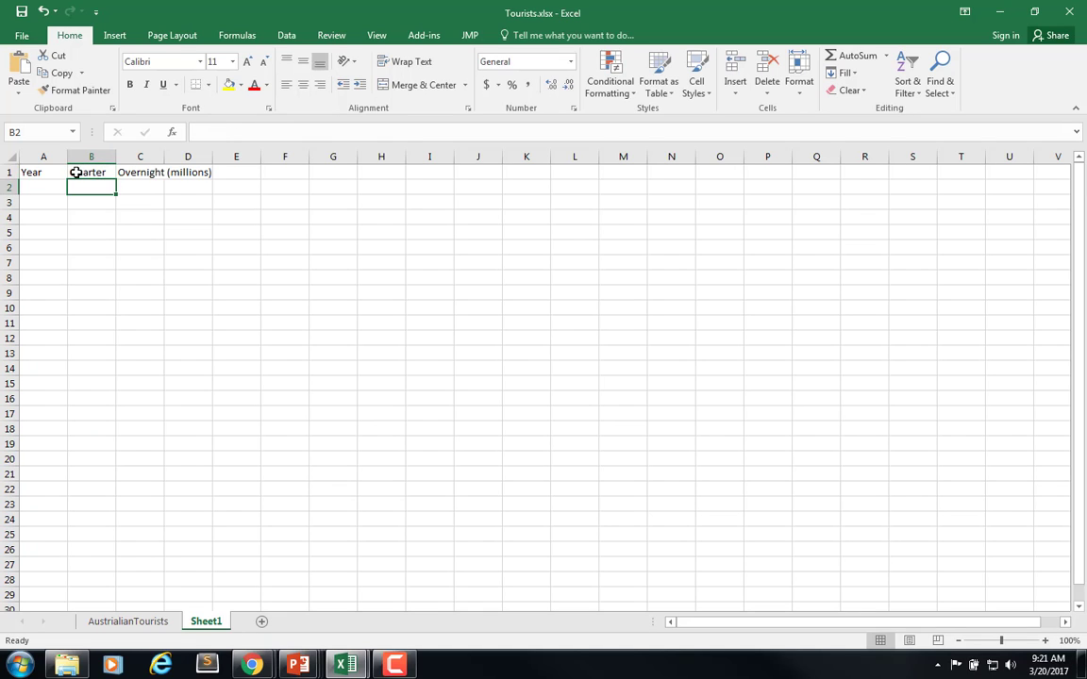
{"action": "left_click", "coordinate": [42, 186]}
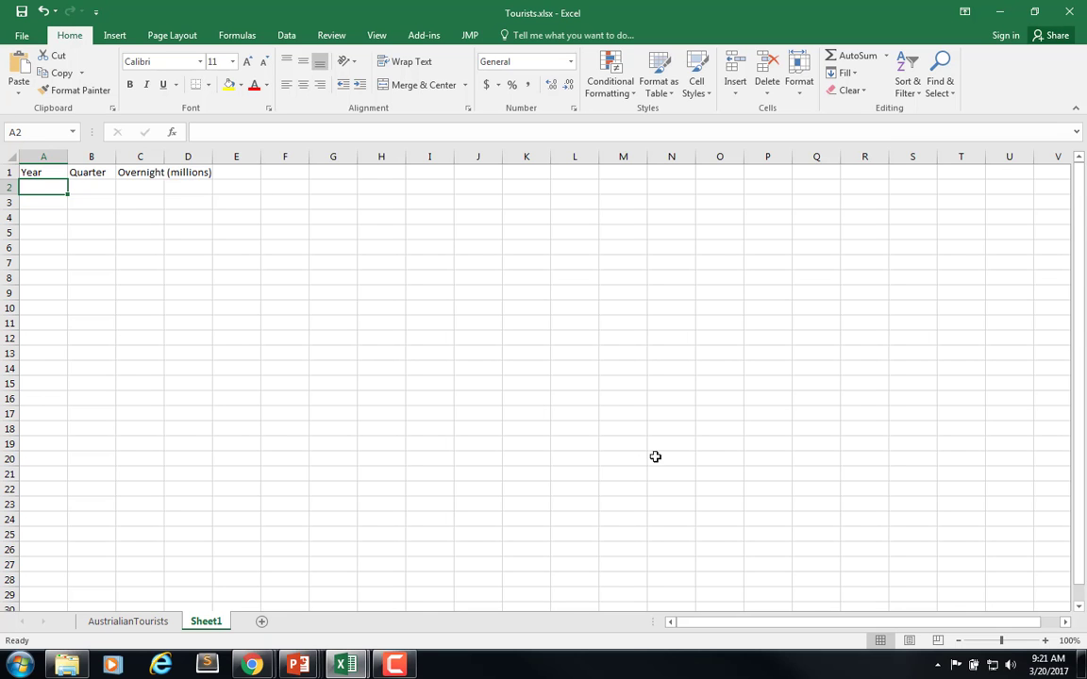
{"action": "scroll", "coordinate": [196, 312], "scroll_direction": "up", "scroll_amount": 6}
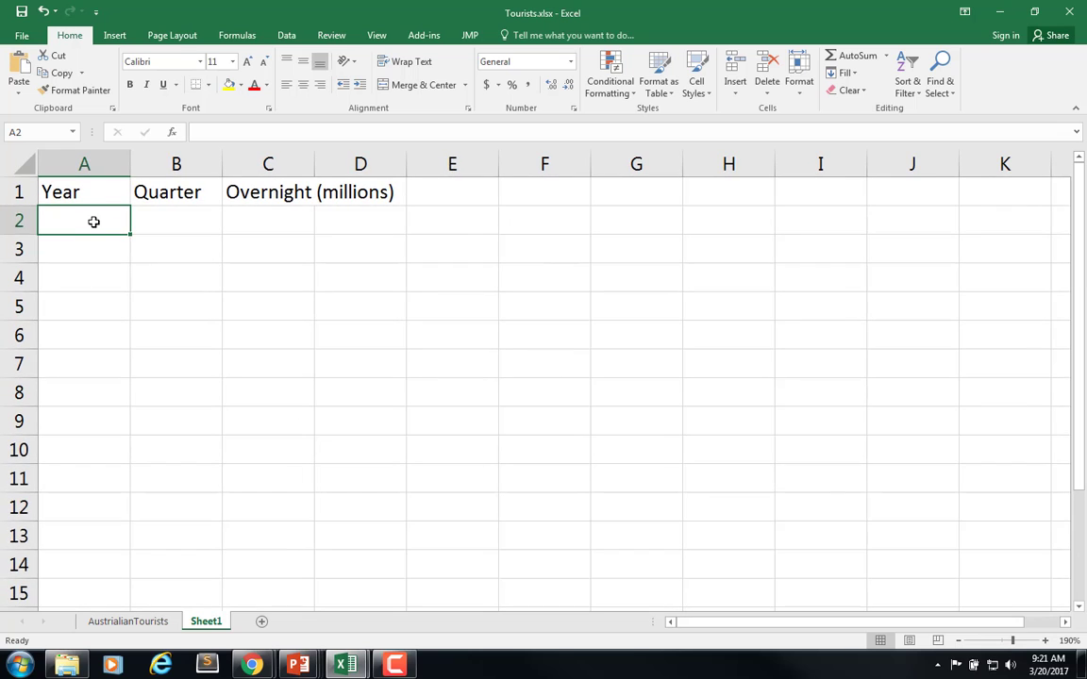
Enter the rows 1999 Q1 and 1999 Q2 under Year and Quarter.
{"action": "type", "text": "1999"}
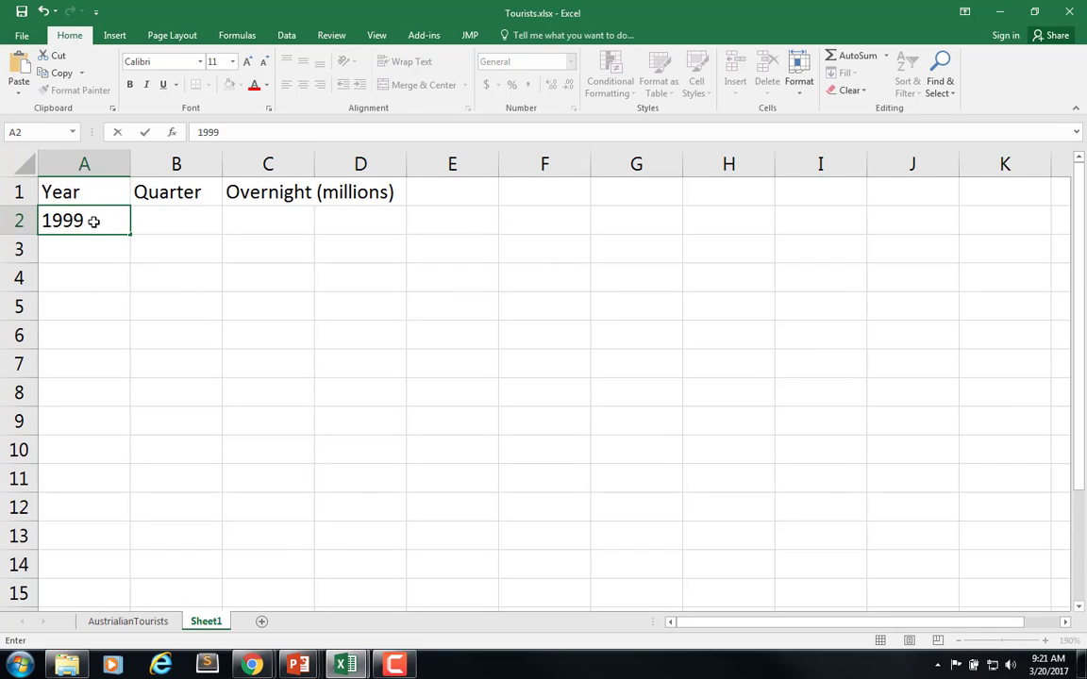
{"action": "key", "text": "Tab"}
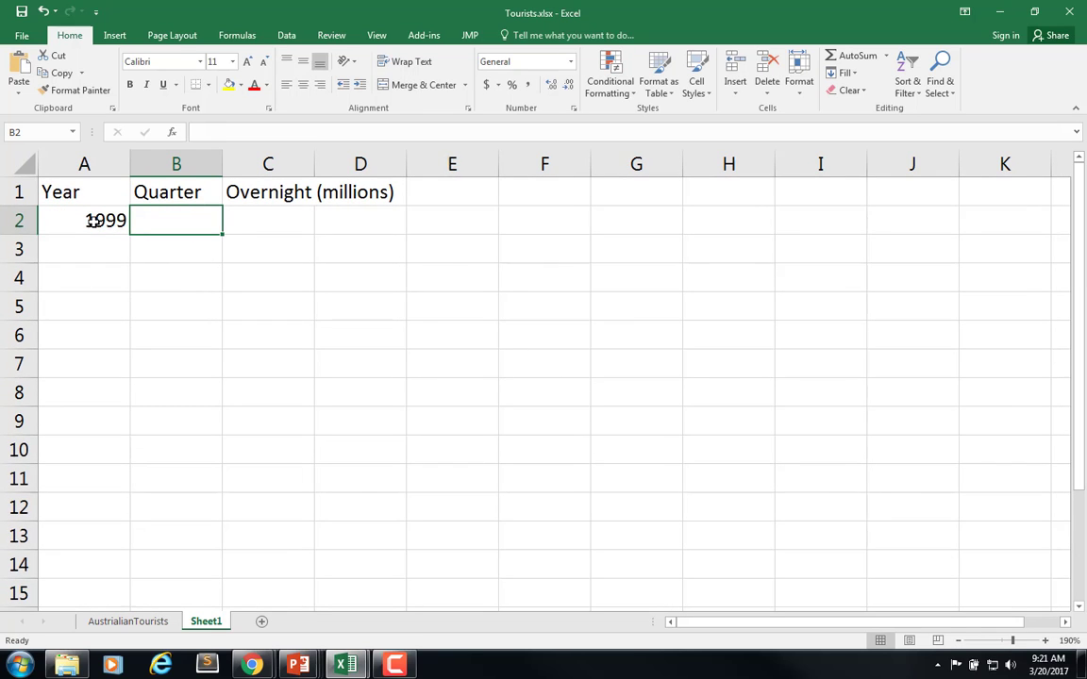
{"action": "type", "text": "Q1"}
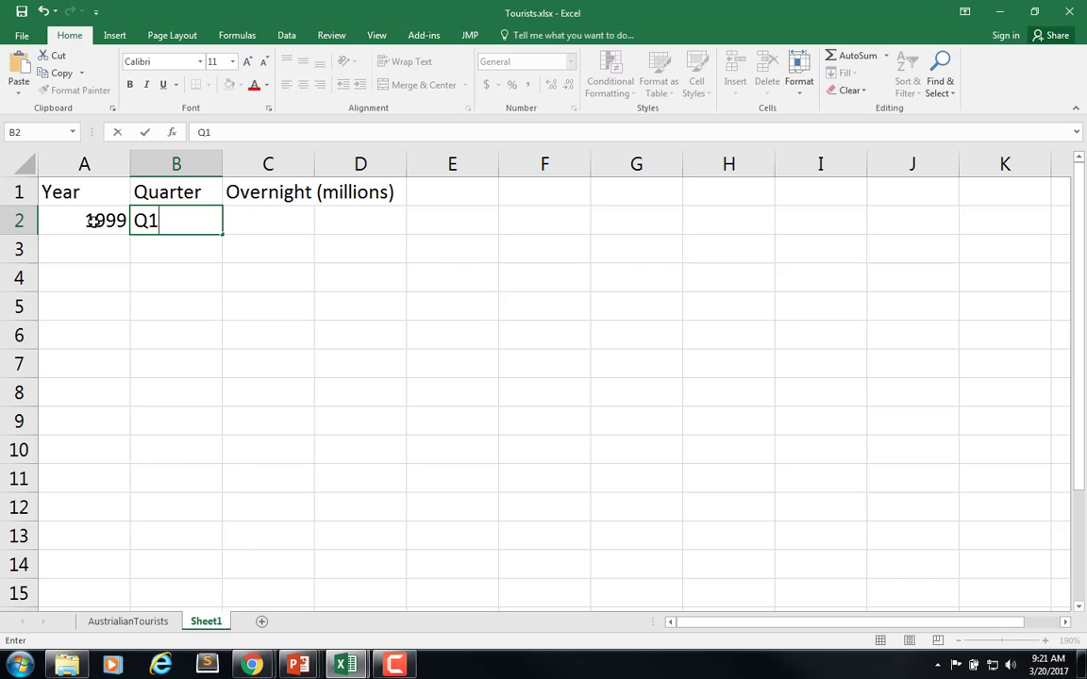
{"action": "key", "text": "Return"}
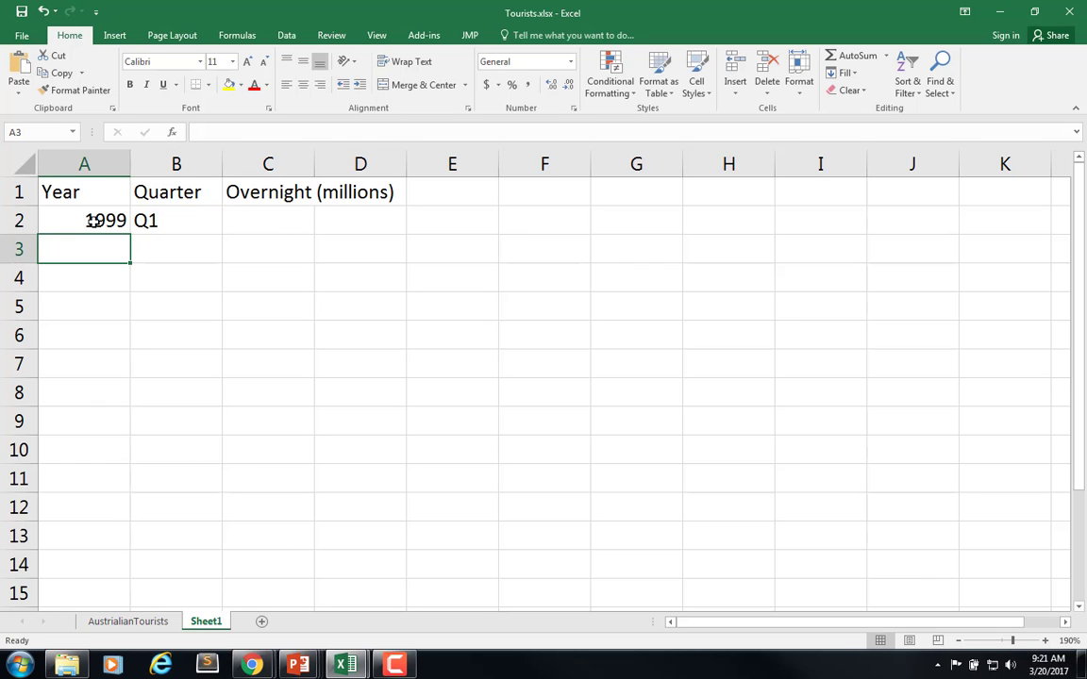
{"action": "type", "text": "1999"}
{"action": "key", "text": "Tab"}
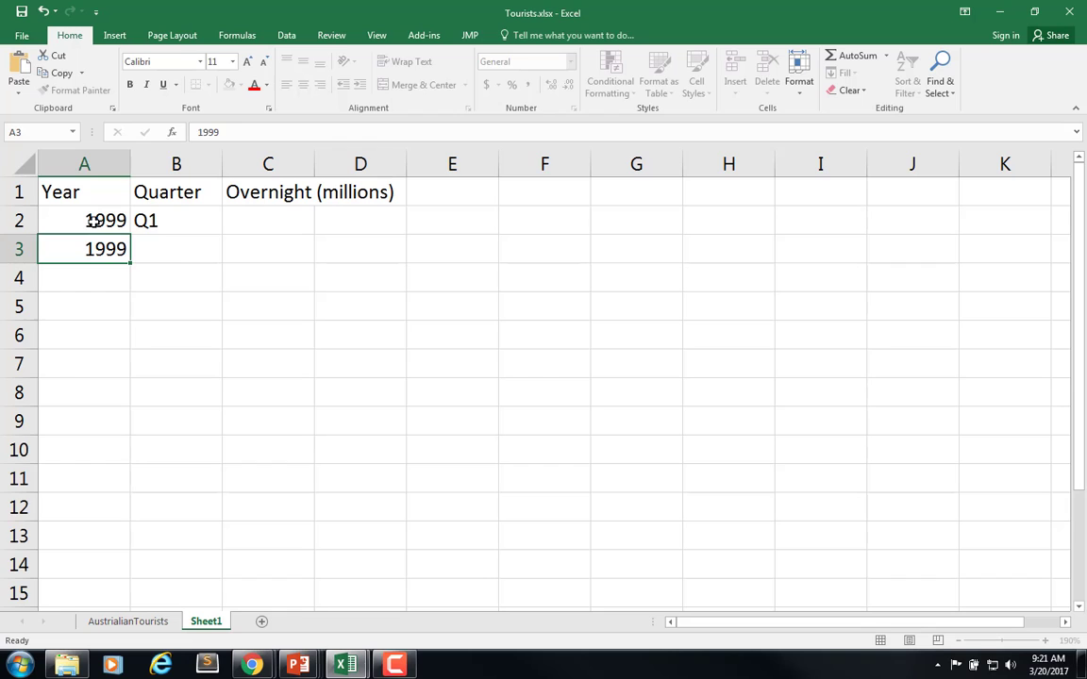
{"action": "type", "text": "Q2"}
{"action": "key", "text": "Return"}
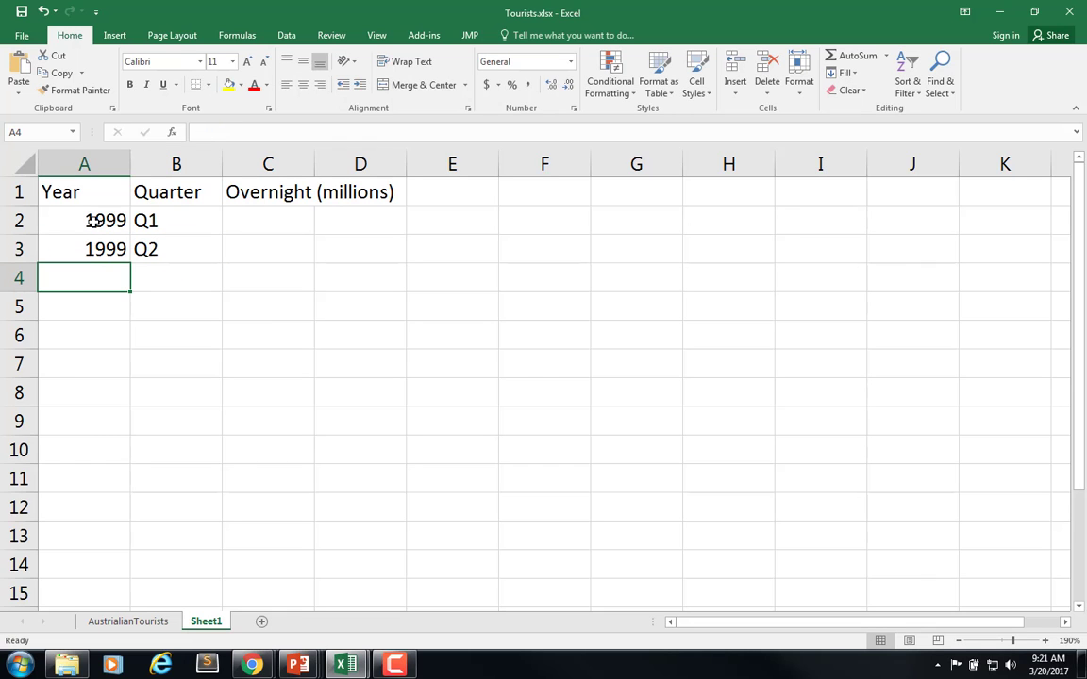
Enter 1999 Q3, 1999 Q4 and 2000 Q1 in rows 4–6, then select the Overnight (millions) header.
{"action": "type", "text": "199"}
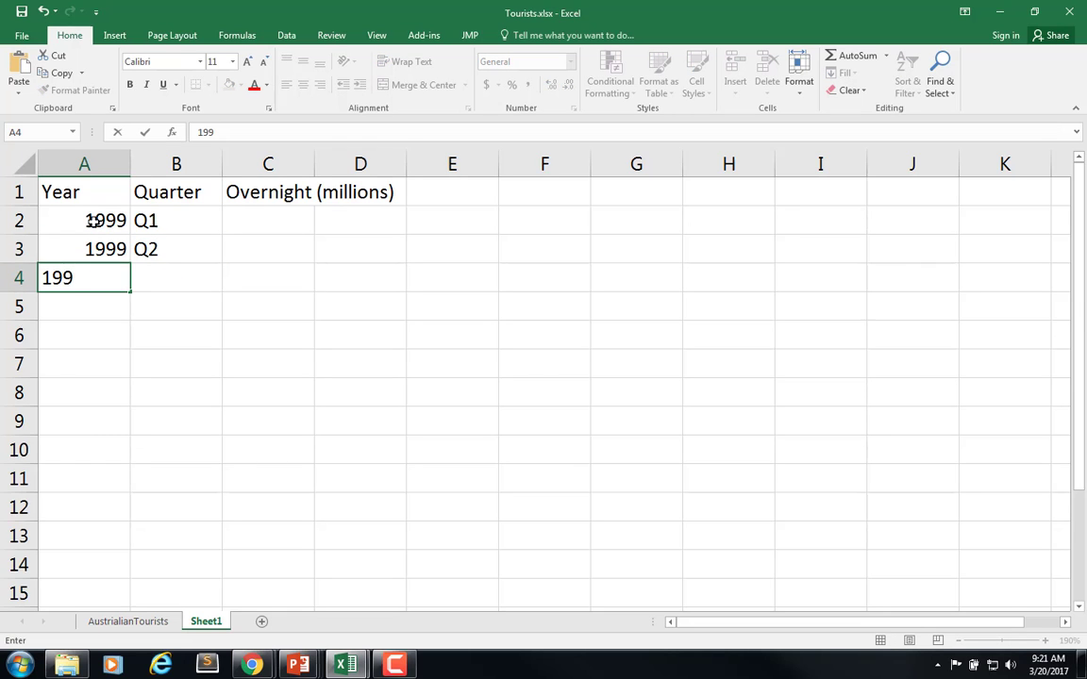
{"action": "type", "text": "9"}
{"action": "key", "text": "Tab"}
{"action": "type", "text": "Q"}
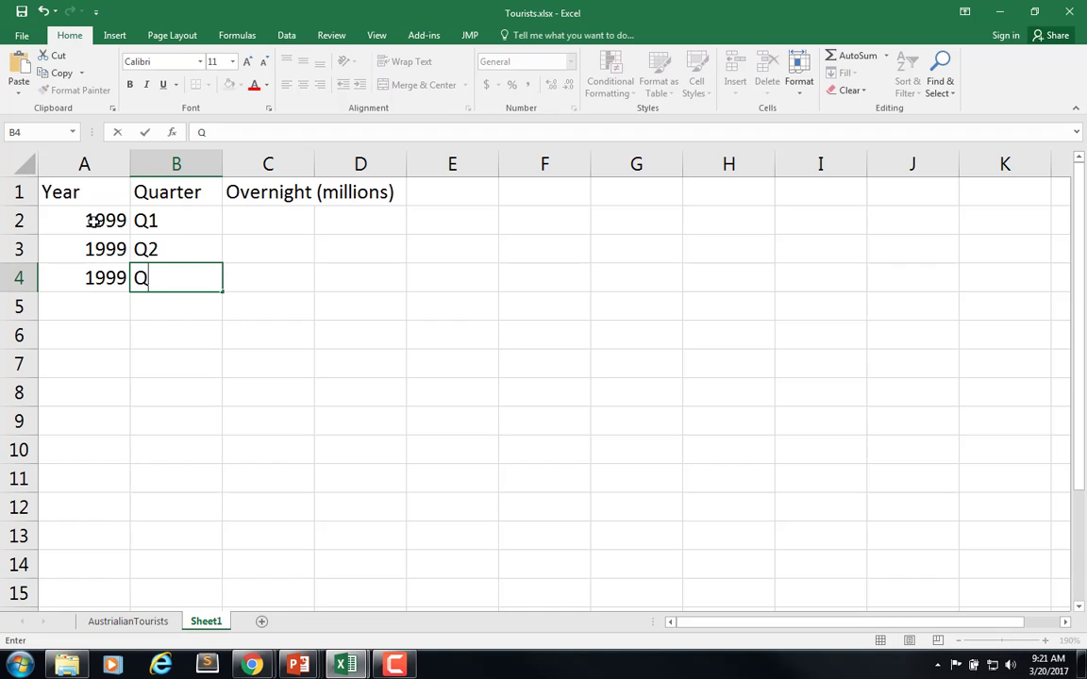
{"action": "key", "text": "Return"}
{"action": "type", "text": "1999"}
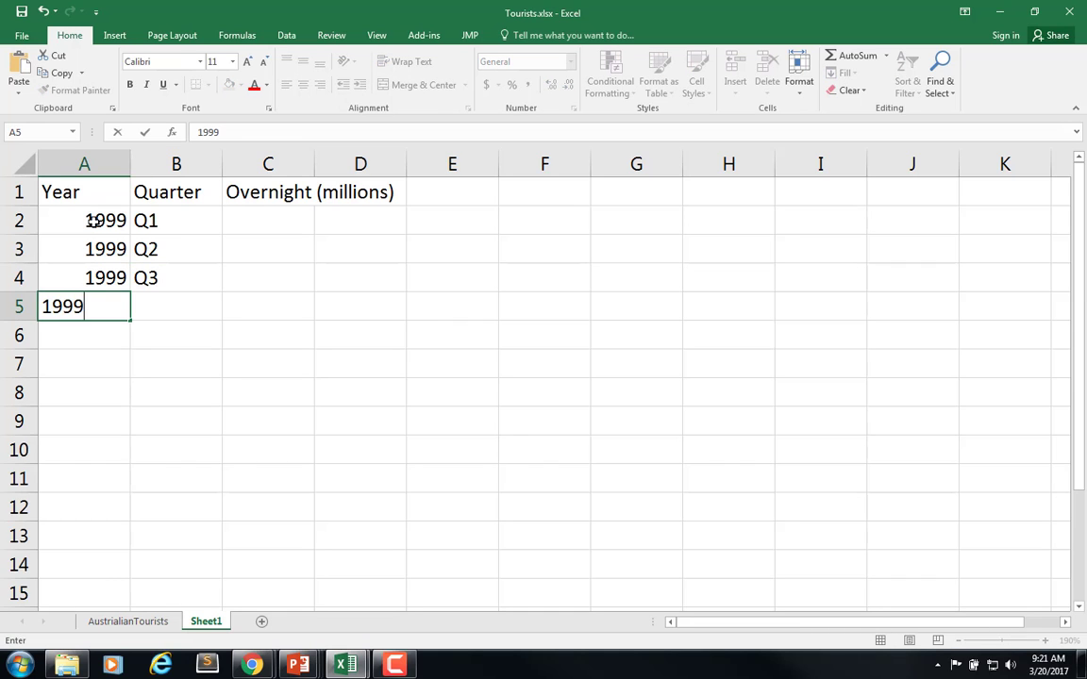
{"action": "key", "text": "ctrl+Return"}
{"action": "key", "text": "Tab"}
{"action": "type", "text": "Q4"}
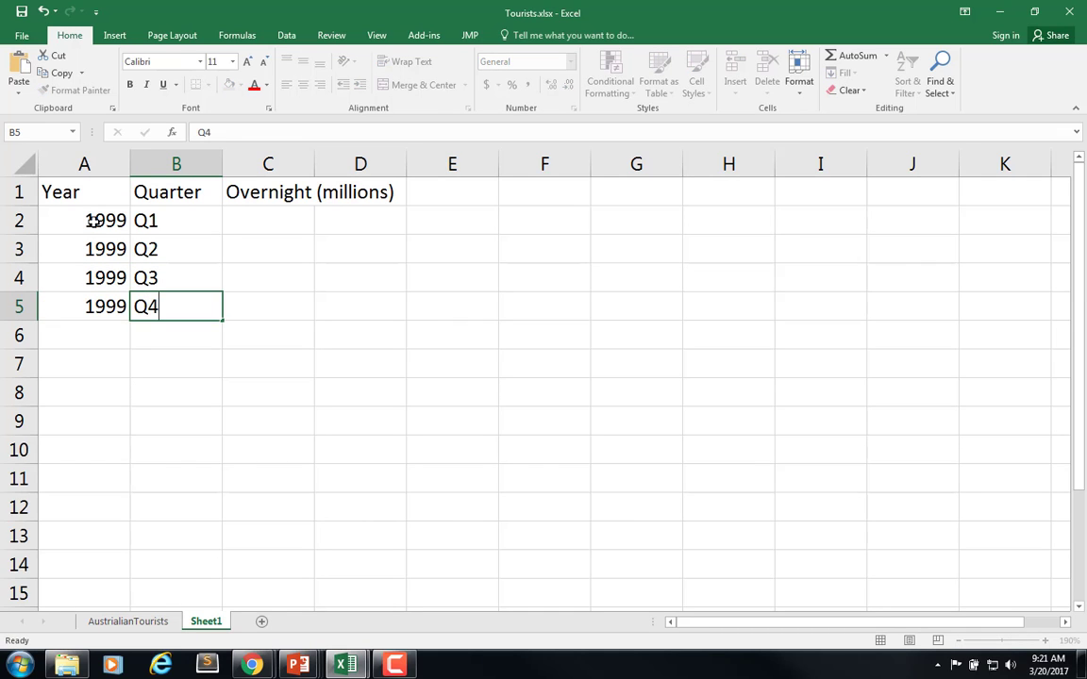
{"action": "key", "text": "Return"}
{"action": "type", "text": "2000"}
{"action": "key", "text": "ctrl+Return"}
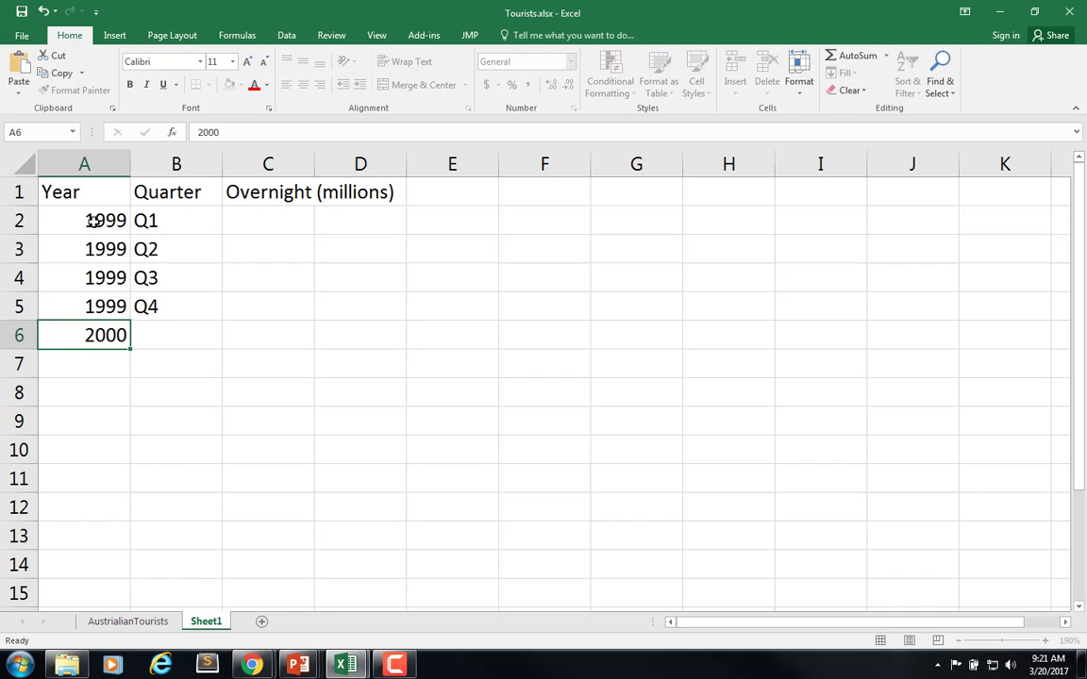
{"action": "key", "text": "Tab"}
{"action": "type", "text": "Q1"}
{"action": "key", "text": "Return"}
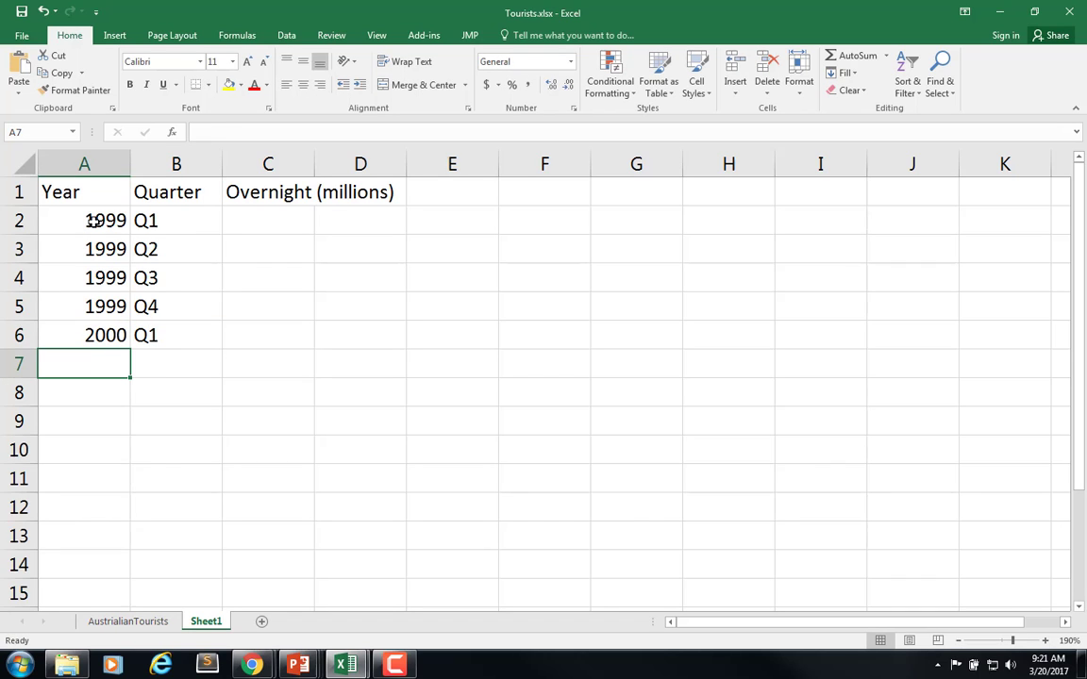
{"action": "left_click", "coordinate": [263, 213]}
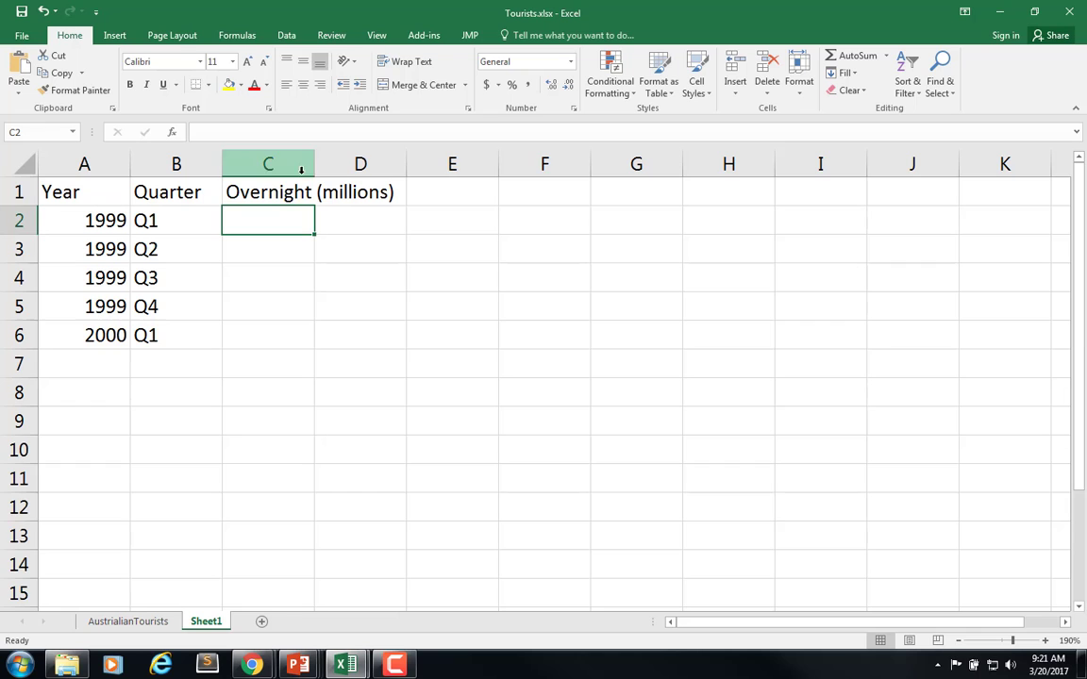
{"action": "left_click", "coordinate": [283, 191]}
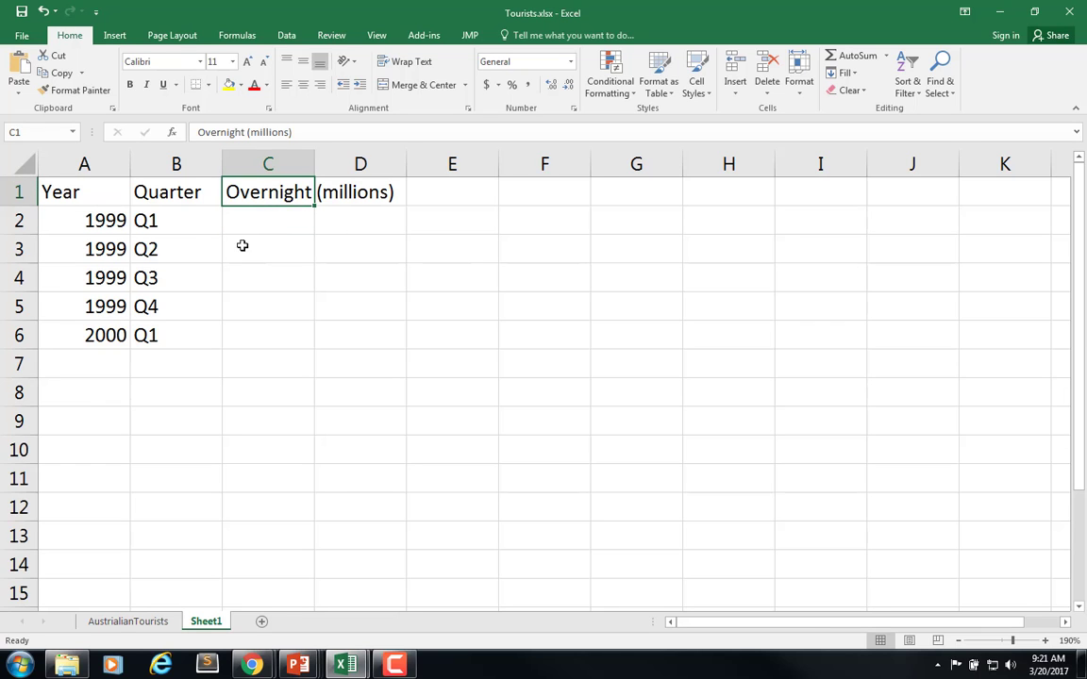
Copy the 1999 quarterly values B2:E2 and paste them transposed into Sheet1's C2:C5.
{"action": "left_click", "coordinate": [132, 620]}
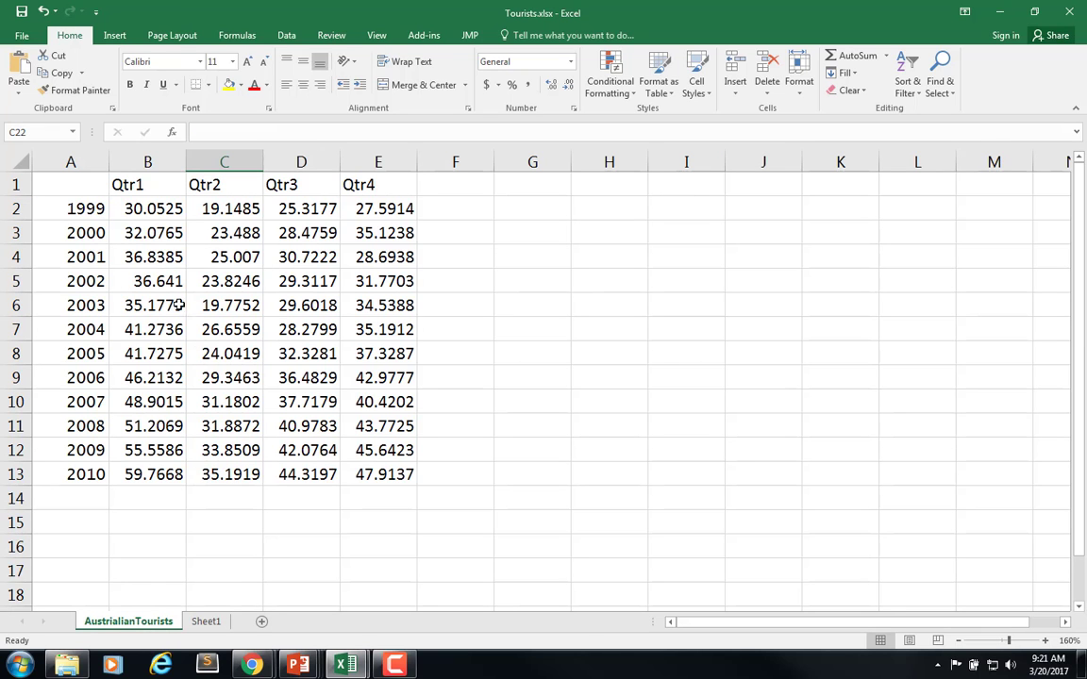
{"action": "left_click_drag", "start_coordinate": [143, 210], "coordinate": [386, 217]}
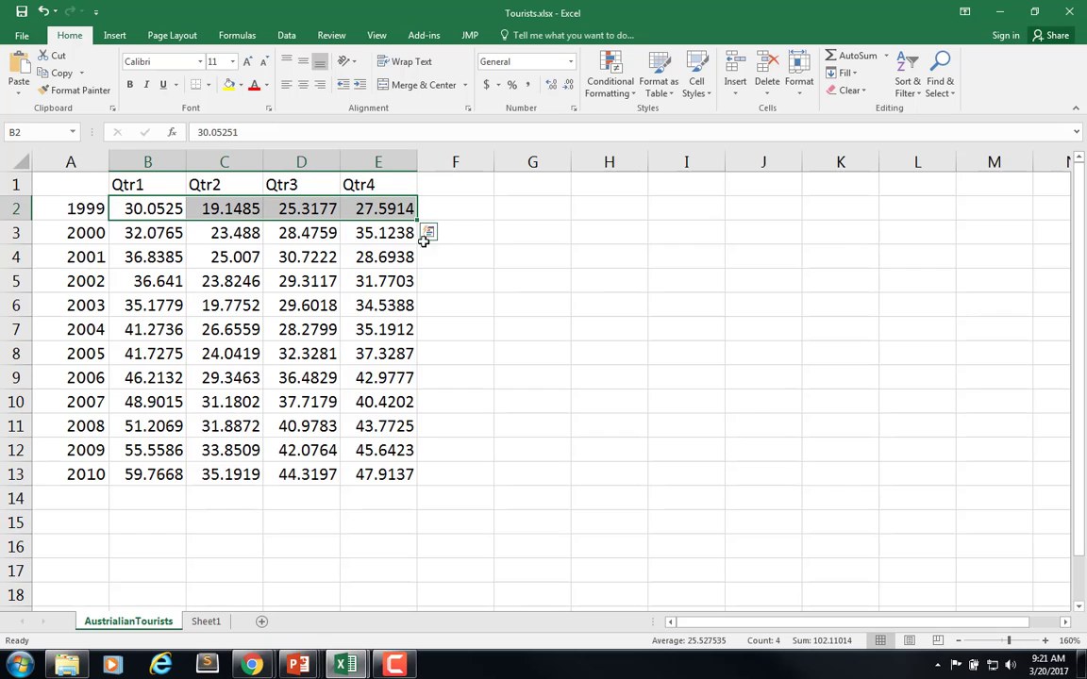
{"action": "key", "text": "ctrl+c"}
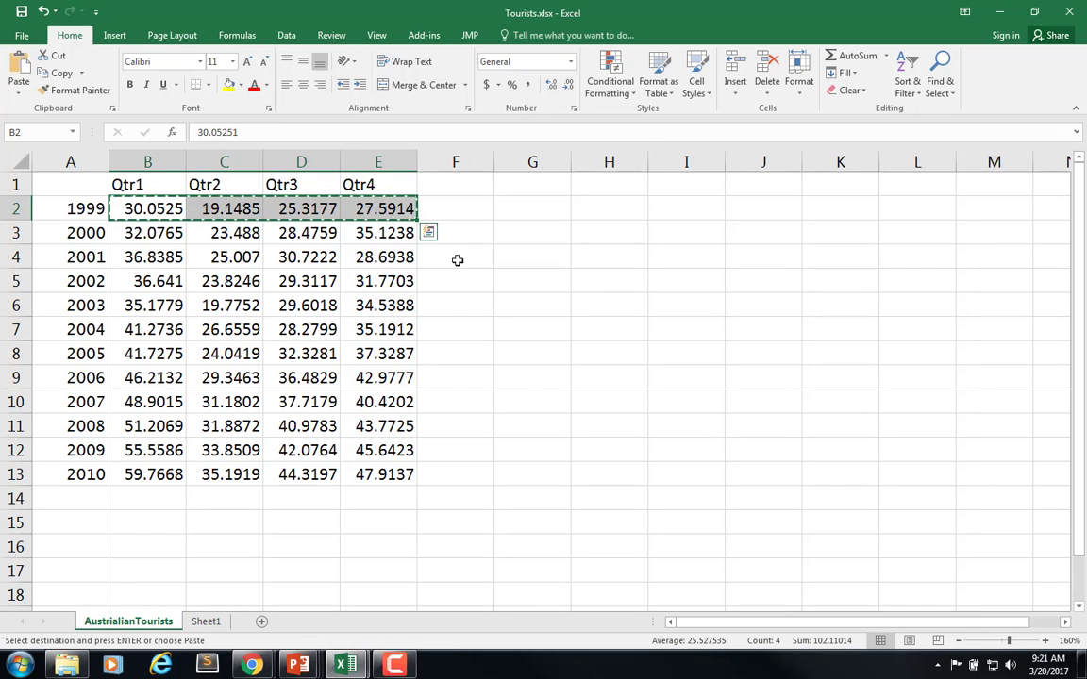
{"action": "left_click", "coordinate": [206, 621]}
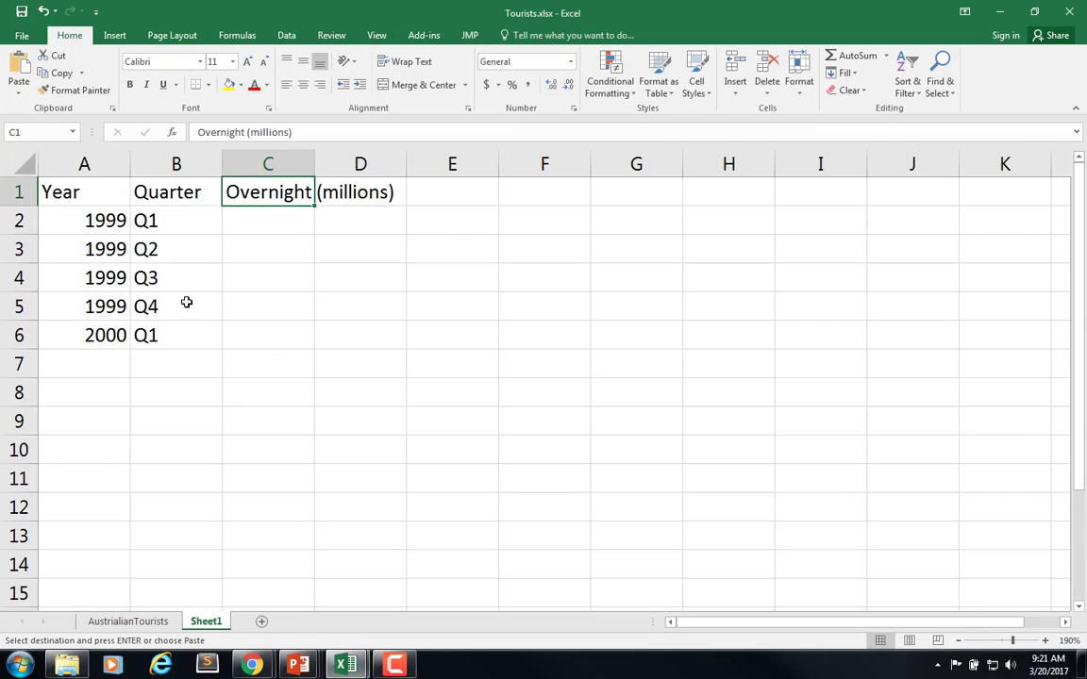
{"action": "left_click", "coordinate": [257, 221]}
{"action": "right_click", "coordinate": [258, 221]}
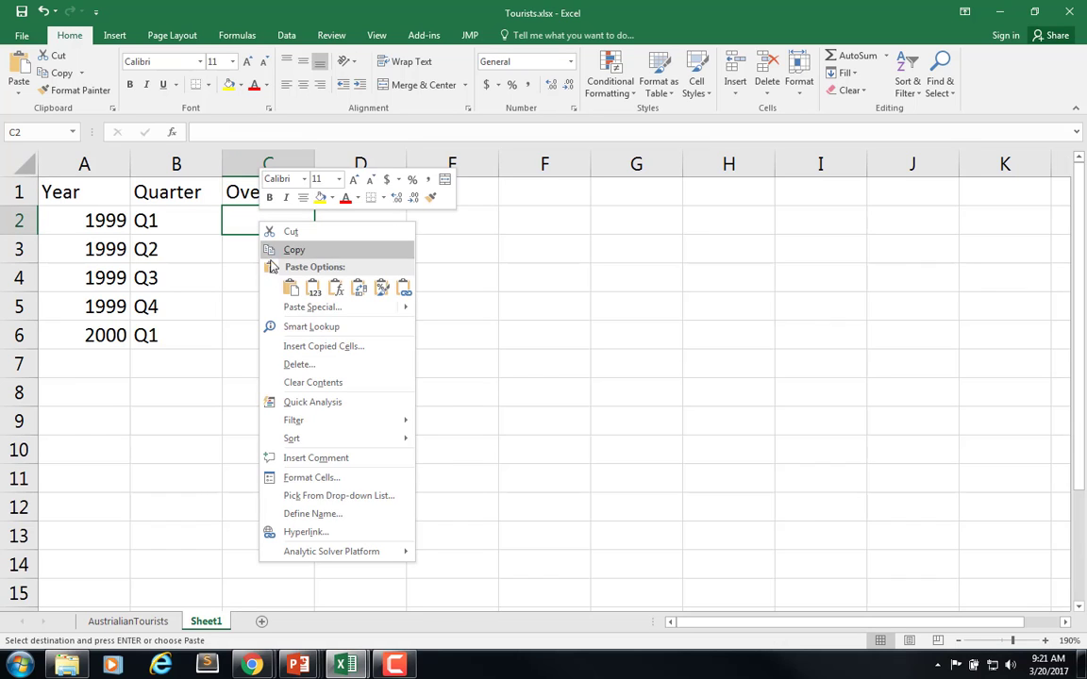
{"action": "left_click", "coordinate": [359, 288]}
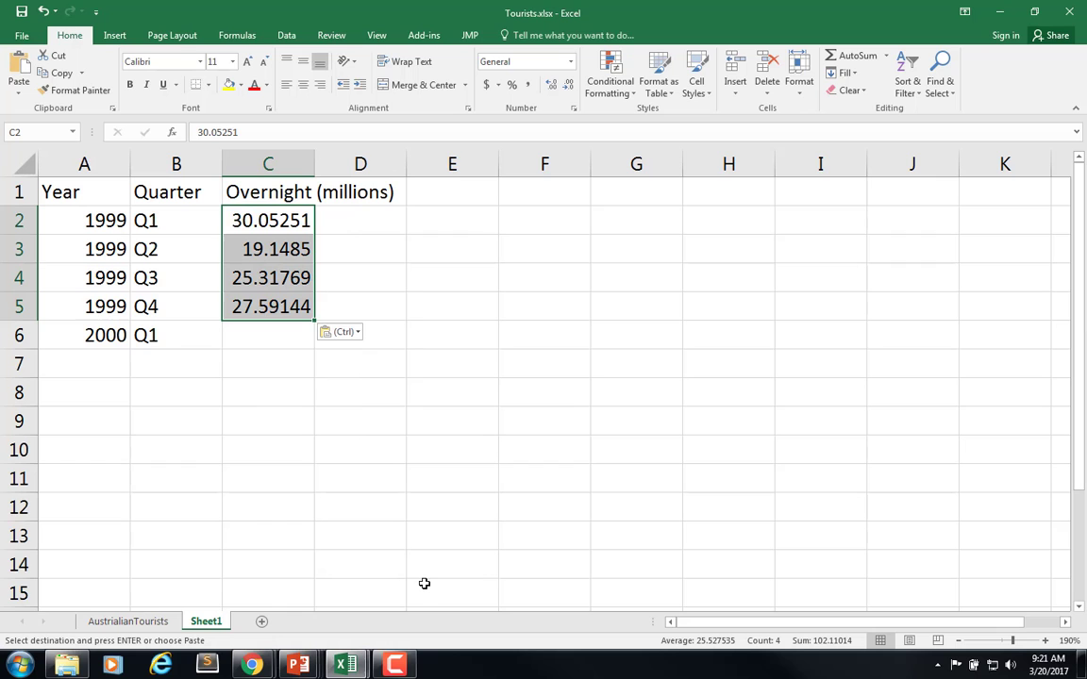
{"action": "left_click", "coordinate": [250, 337]}
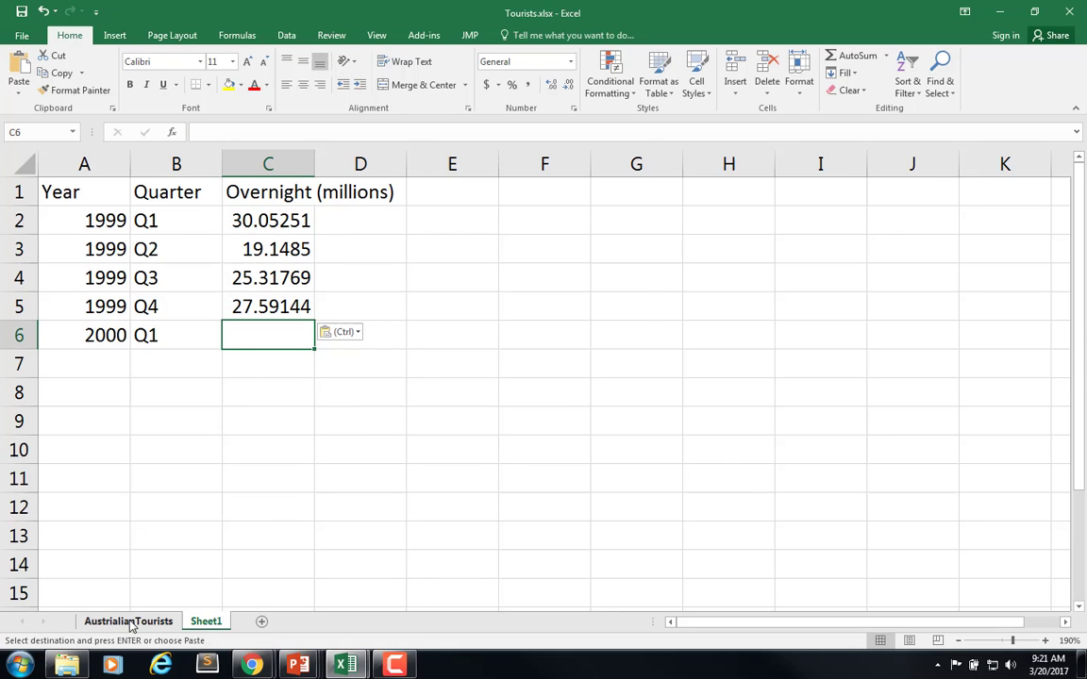
Copy the 2000 quarterly values B3:E3 and paste them transposed into C6:C9.
{"action": "left_click", "coordinate": [137, 621]}
{"action": "left_click", "coordinate": [147, 233]}
{"action": "left_click_drag", "start_coordinate": [224, 235], "coordinate": [348, 236]}
{"action": "key", "text": "ctrl+c"}
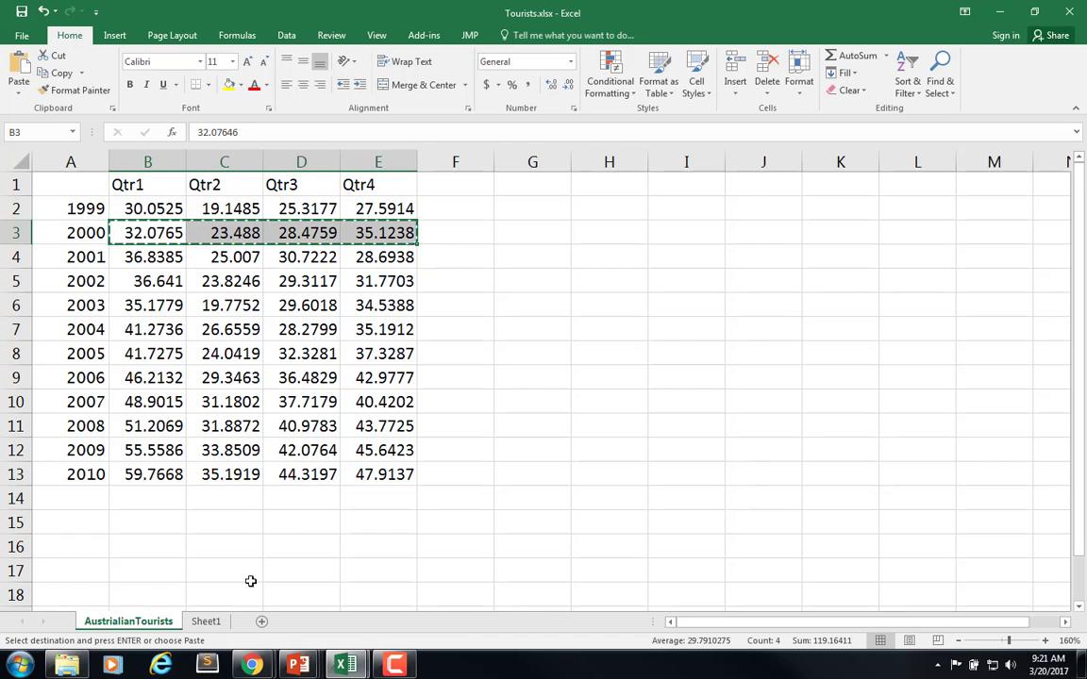
{"action": "left_click", "coordinate": [206, 622]}
{"action": "right_click", "coordinate": [257, 342]}
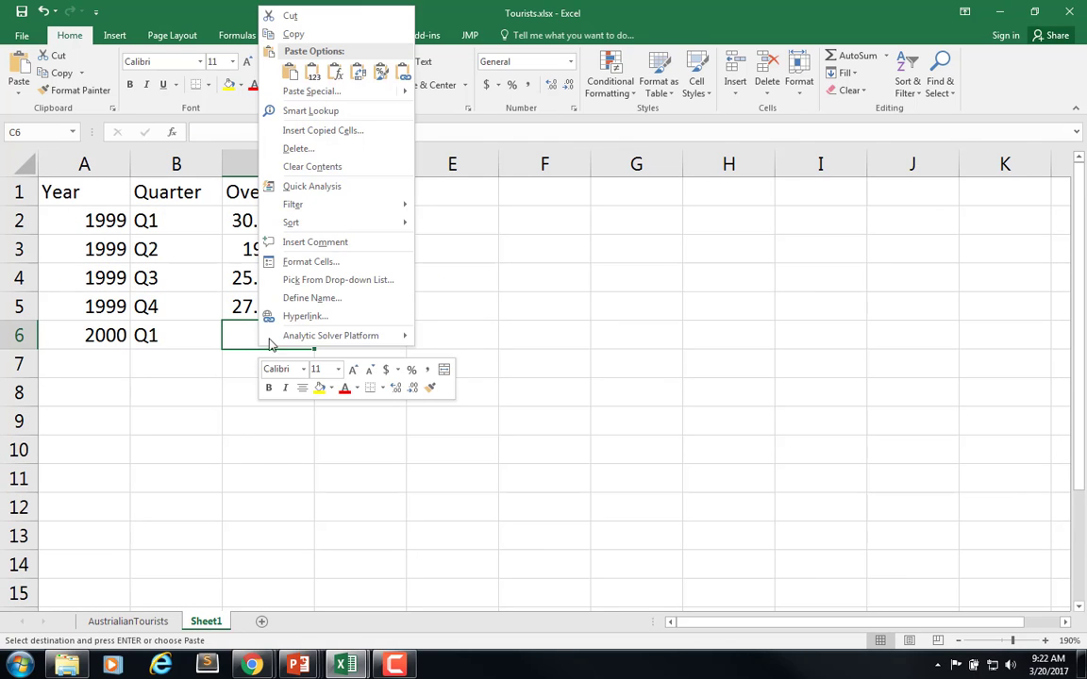
{"action": "left_click", "coordinate": [357, 72]}
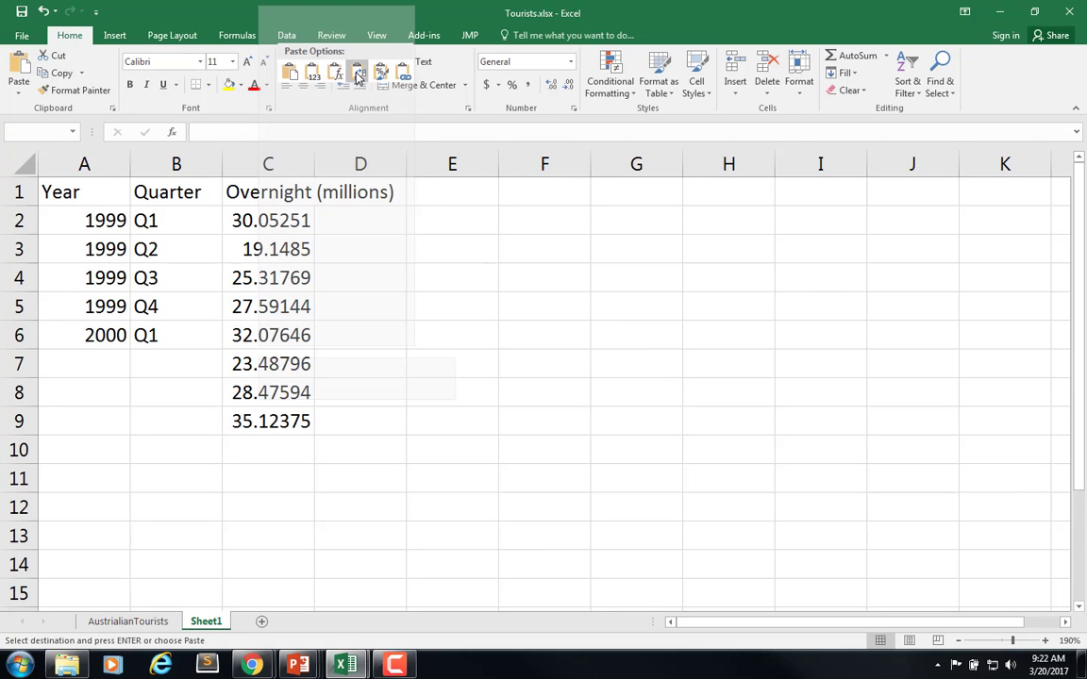
{"action": "left_click", "coordinate": [247, 453]}
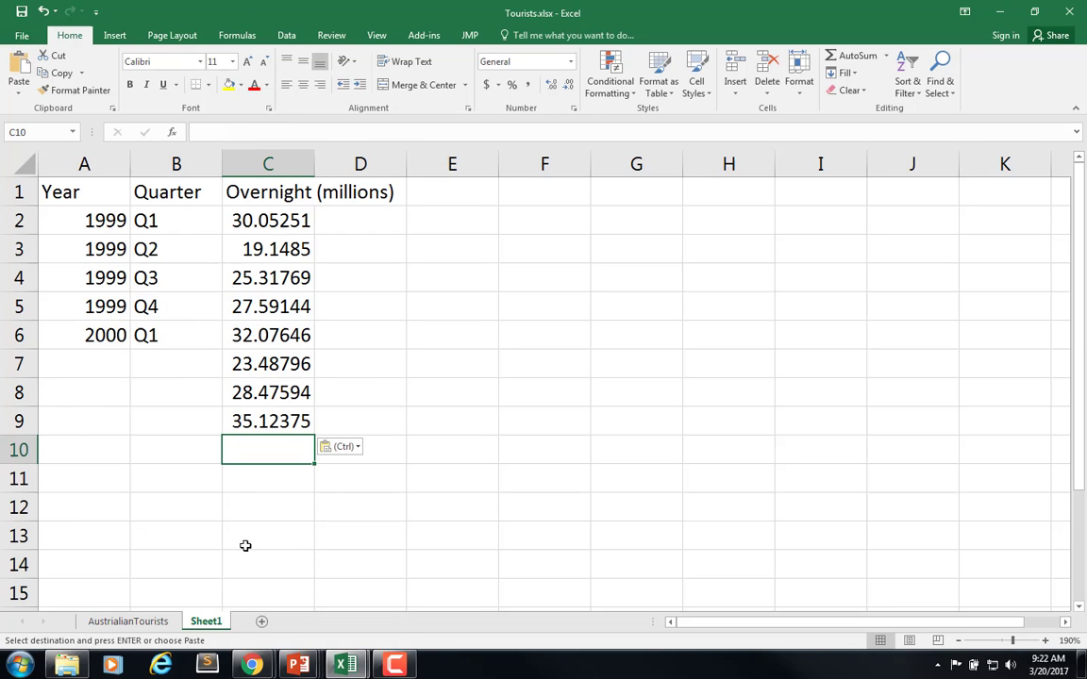
Copy the 2001 quarterly values B4:E4 and paste them transposed from C10.
{"action": "left_click", "coordinate": [118, 622]}
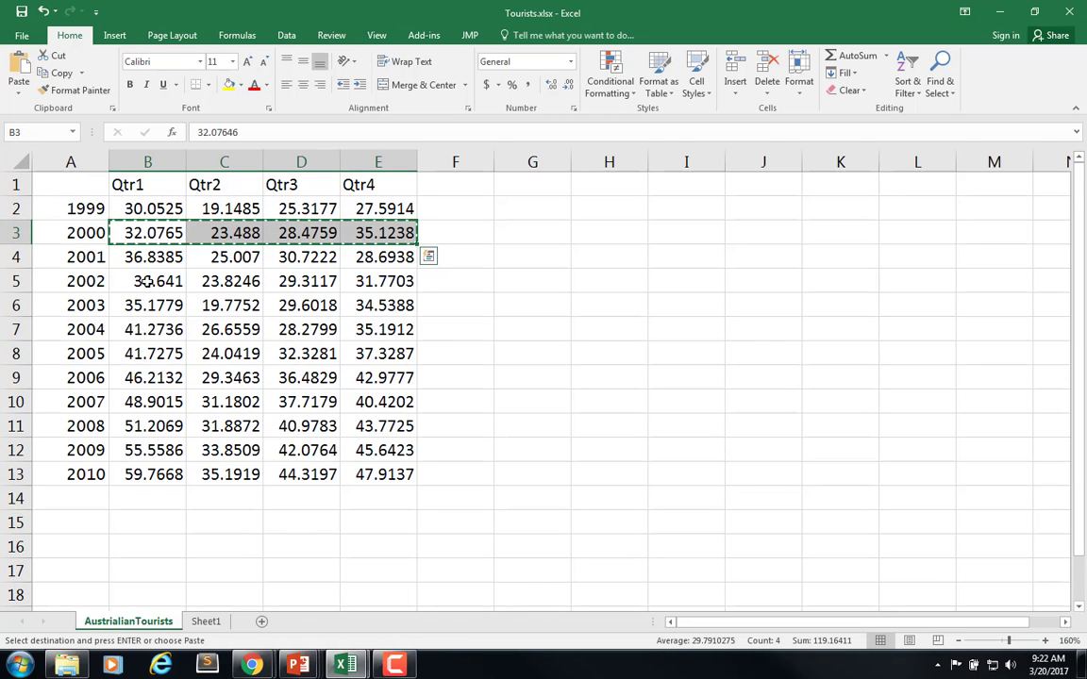
{"action": "left_click_drag", "start_coordinate": [143, 257], "coordinate": [358, 252]}
{"action": "key", "text": "ctrl+c"}
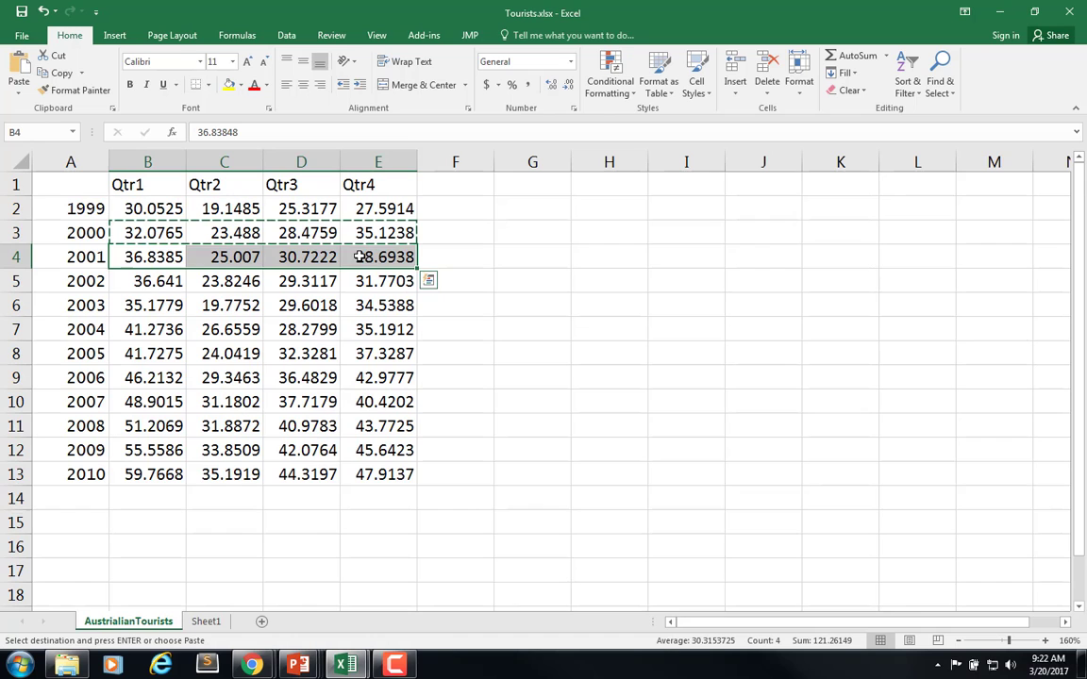
{"action": "left_click", "coordinate": [207, 621]}
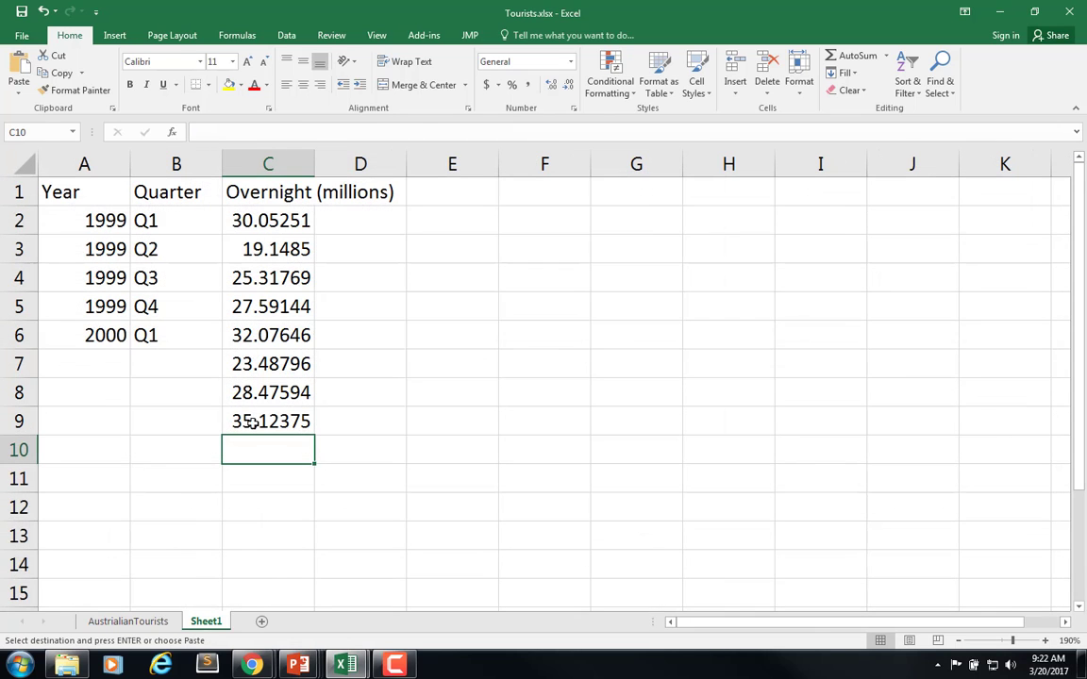
{"action": "right_click", "coordinate": [264, 444]}
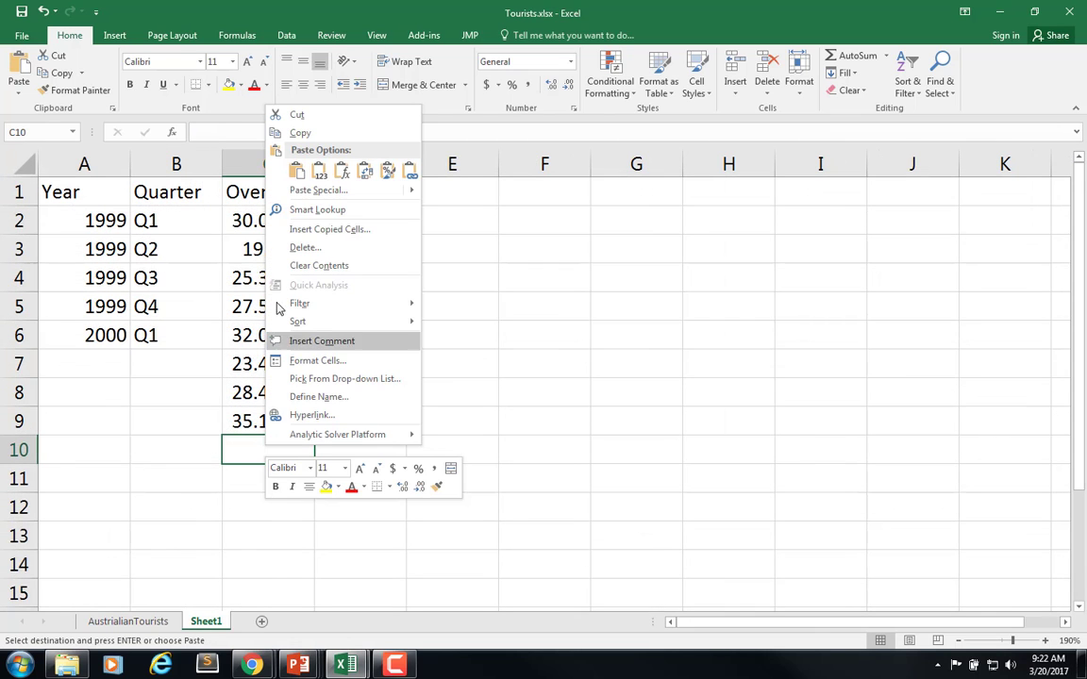
{"action": "left_click", "coordinate": [364, 172]}
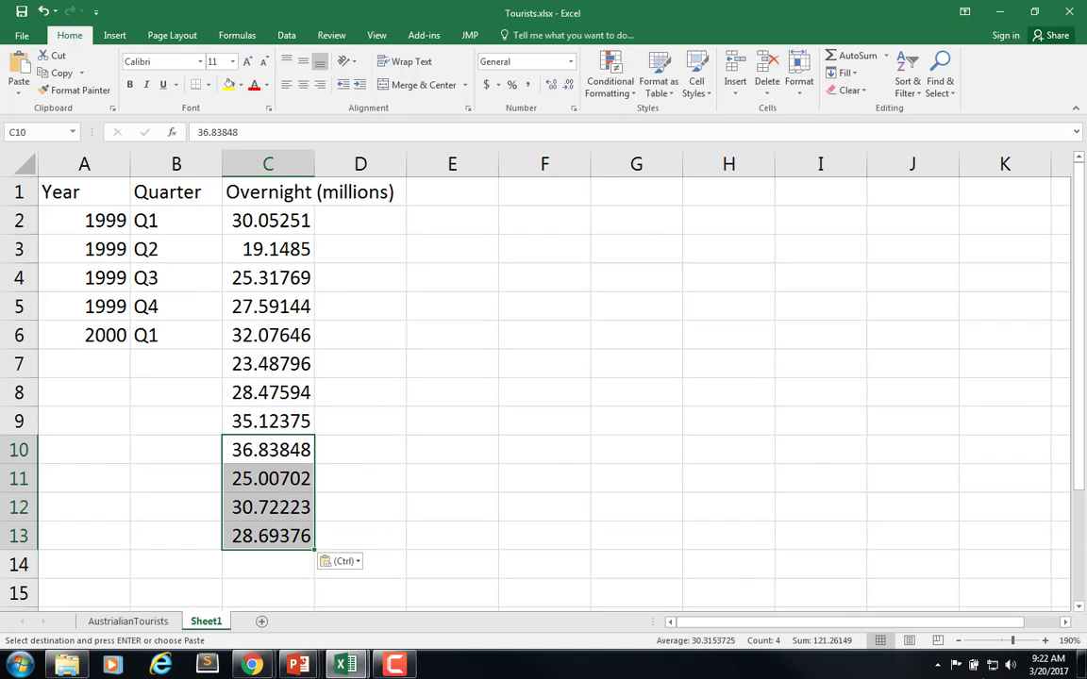
{"action": "left_click", "coordinate": [268, 564]}
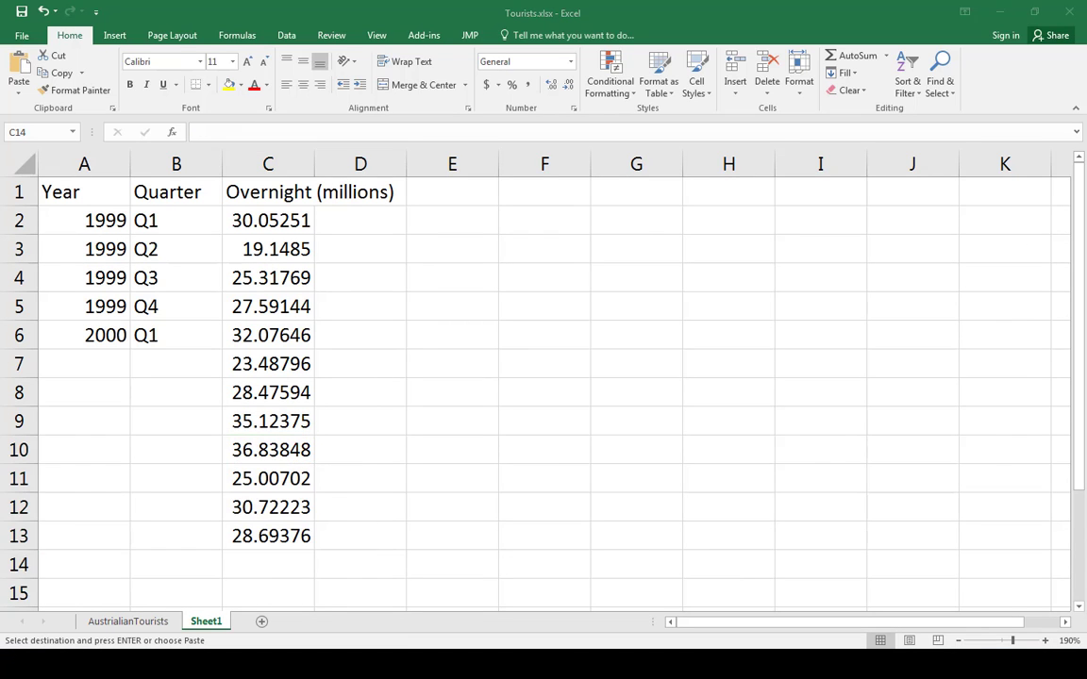
Copy the 2002 quarterly values and paste them transposed from C14.
{"action": "left_click", "coordinate": [127, 621]}
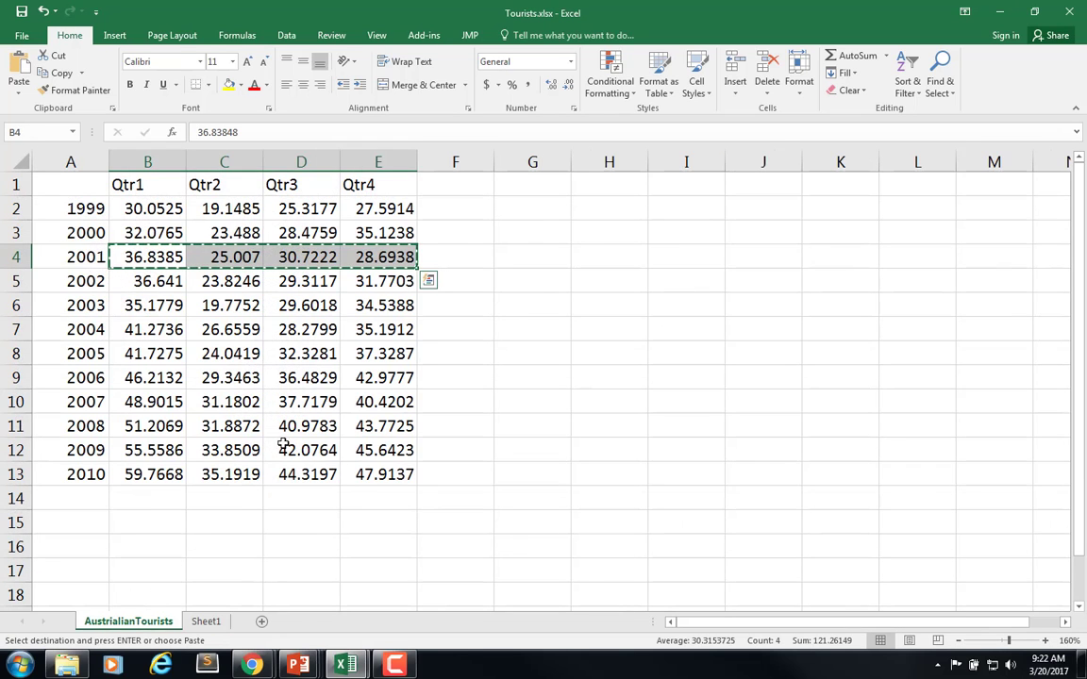
{"action": "left_click_drag", "start_coordinate": [142, 282], "coordinate": [360, 280]}
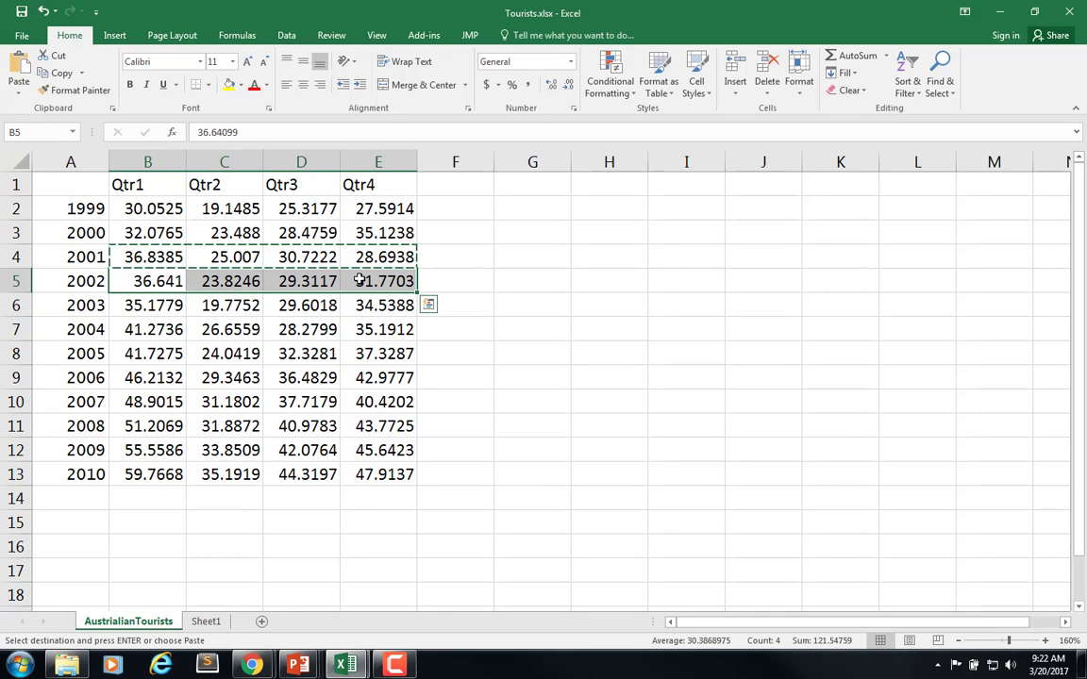
{"action": "key", "text": "ctrl+c"}
{"action": "left_click", "coordinate": [206, 621]}
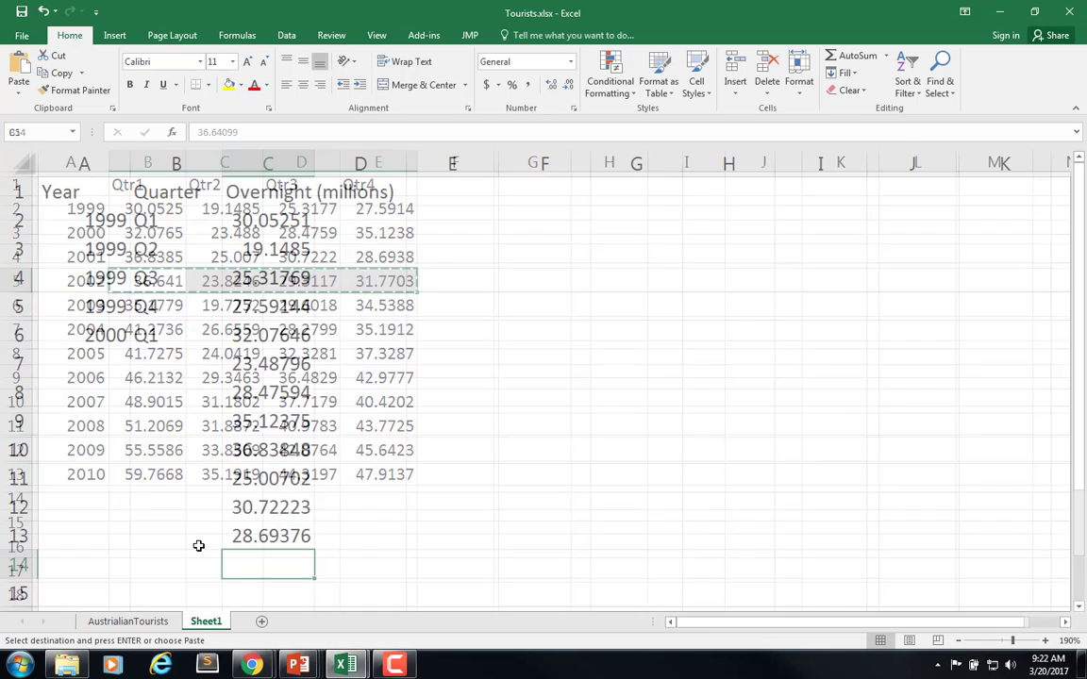
{"action": "right_click", "coordinate": [253, 559]}
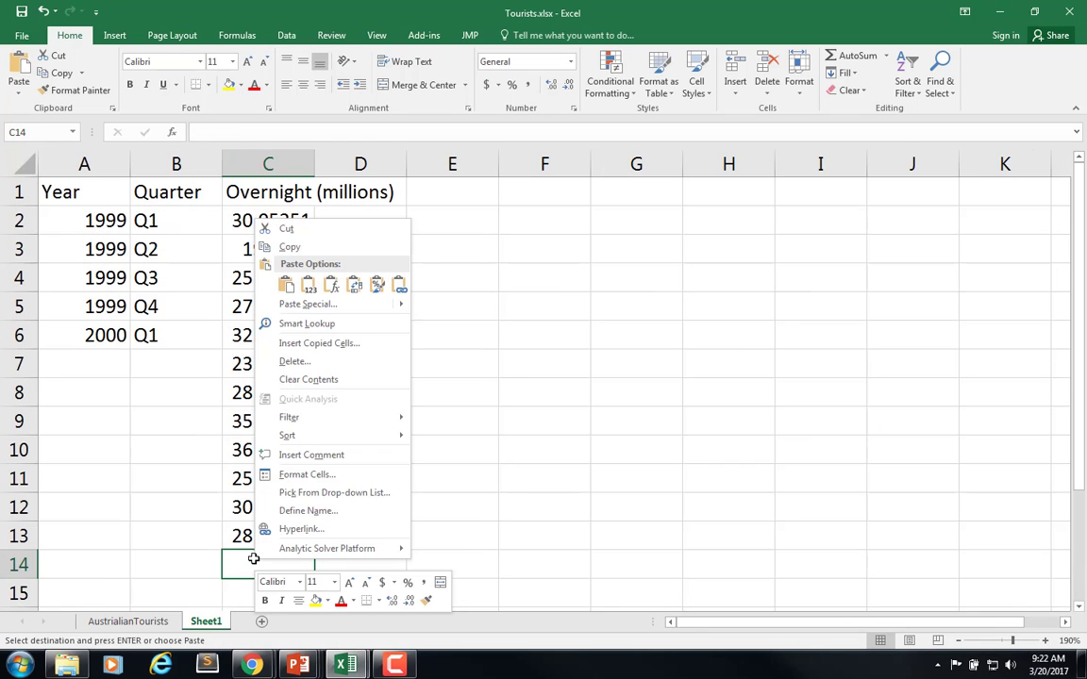
{"action": "left_click", "coordinate": [351, 289]}
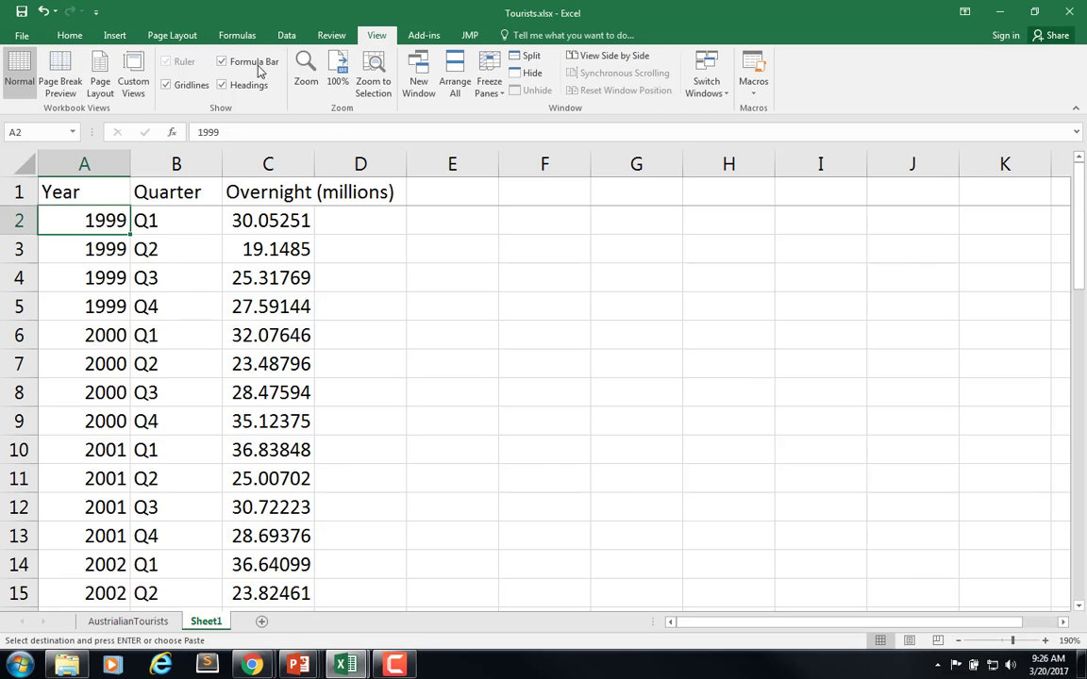
Scroll down to verify the Overnight values run through 2010 Q4 in row 49.
{"action": "scroll", "coordinate": [298, 298], "scroll_direction": "down", "scroll_amount": 7}
{"action": "scroll", "coordinate": [298, 303], "scroll_direction": "down", "scroll_amount": 6}
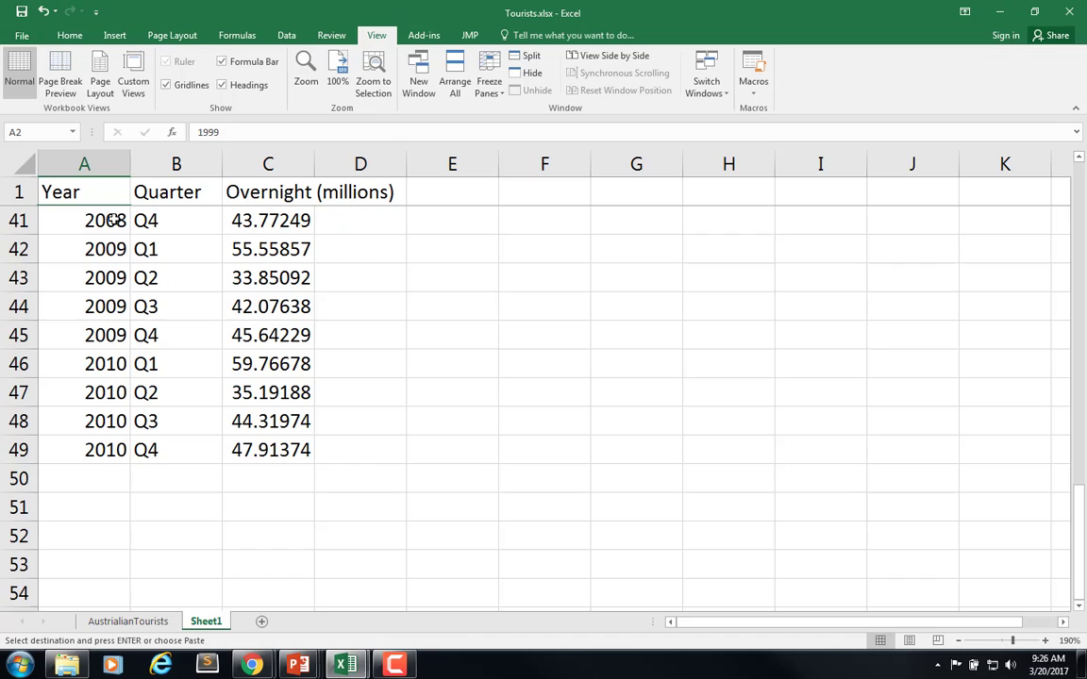
{"action": "left_click", "coordinate": [276, 222]}
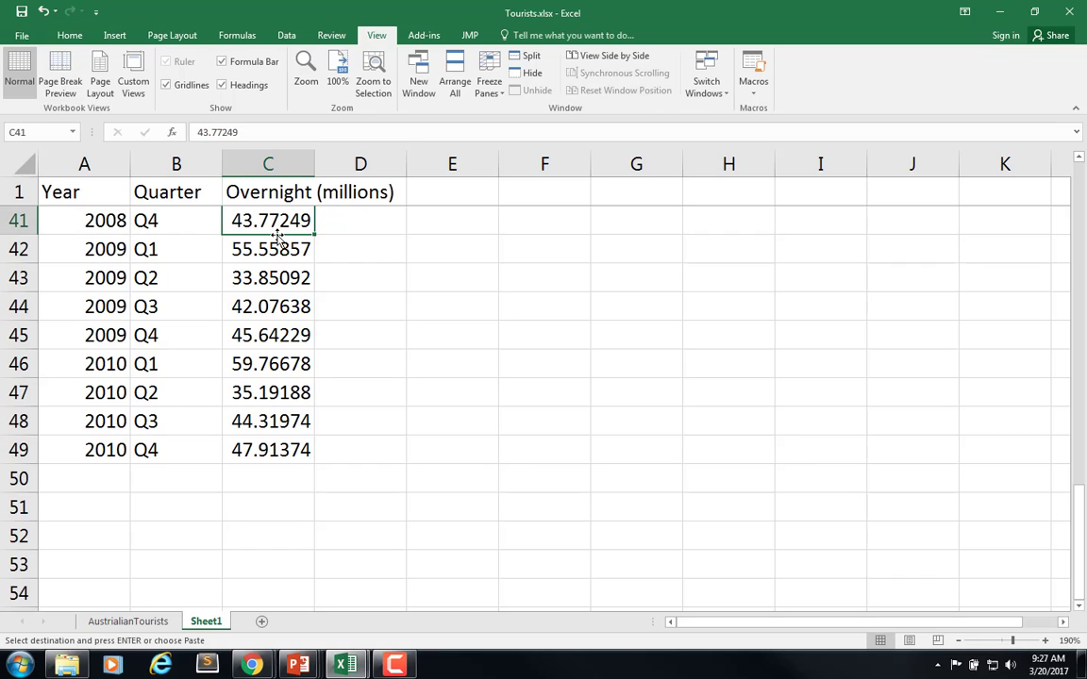
{"action": "left_click", "coordinate": [275, 240]}
{"action": "left_click", "coordinate": [291, 451]}
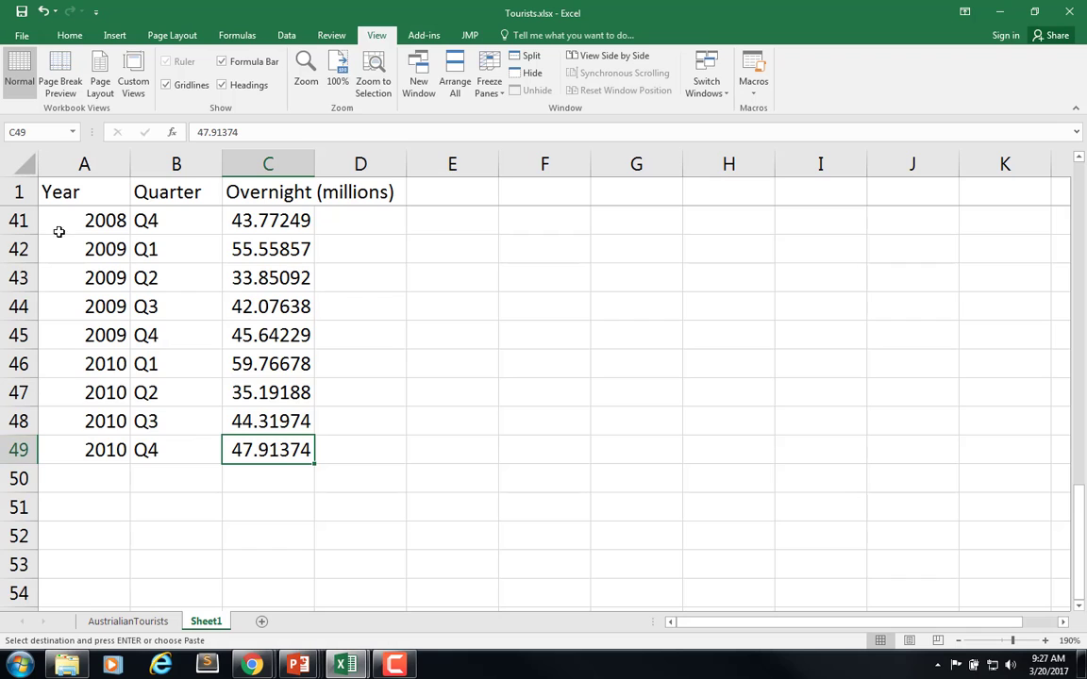
{"action": "scroll", "coordinate": [424, 314], "scroll_direction": "up", "scroll_amount": 13}
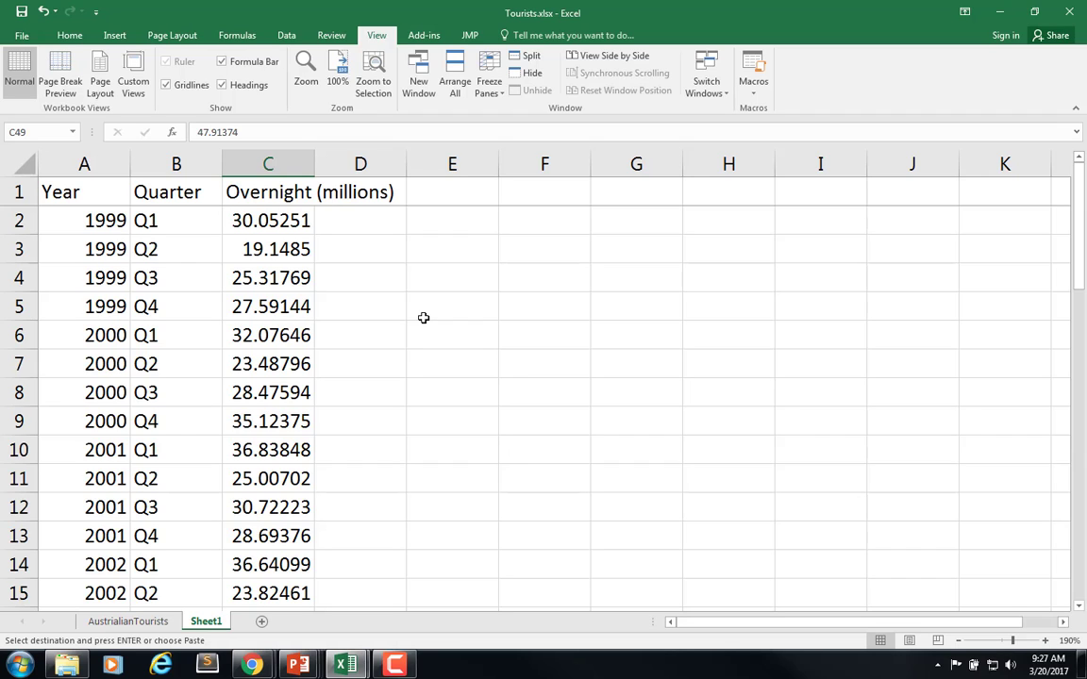
Plot C1:C49 as a Scatter with Straight Lines and Markers chart placed right of the data.
{"action": "left_click", "coordinate": [292, 191]}
{"action": "key", "text": "ctrl+shift+Down"}
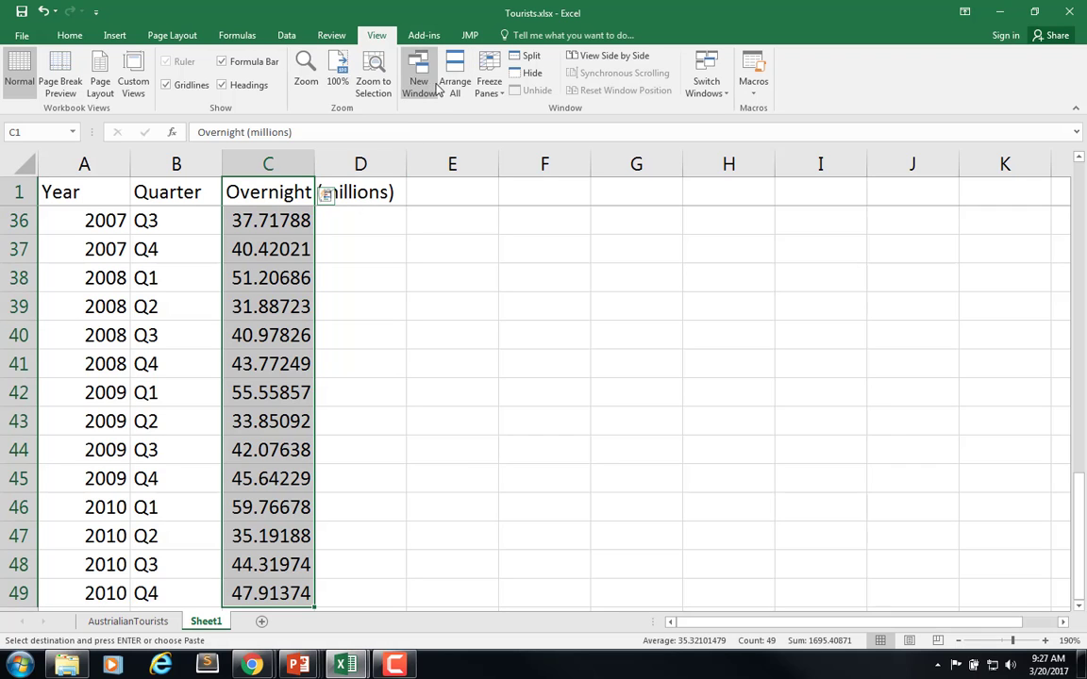
{"action": "left_click", "coordinate": [114, 36]}
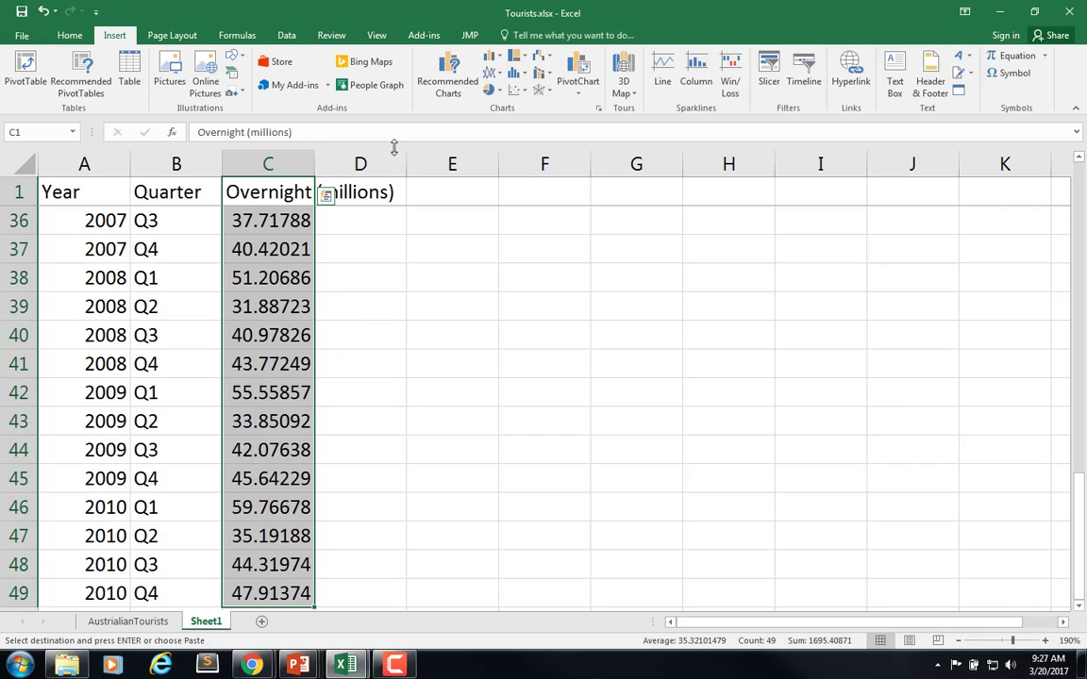
{"action": "left_click", "coordinate": [518, 91]}
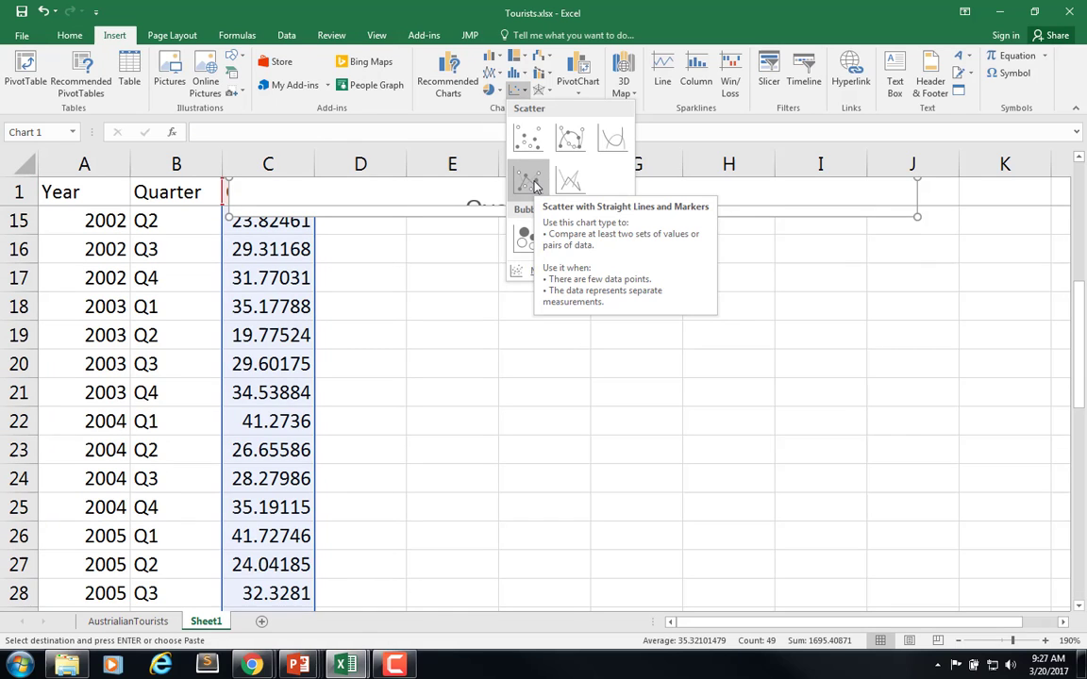
{"action": "left_click", "coordinate": [533, 184]}
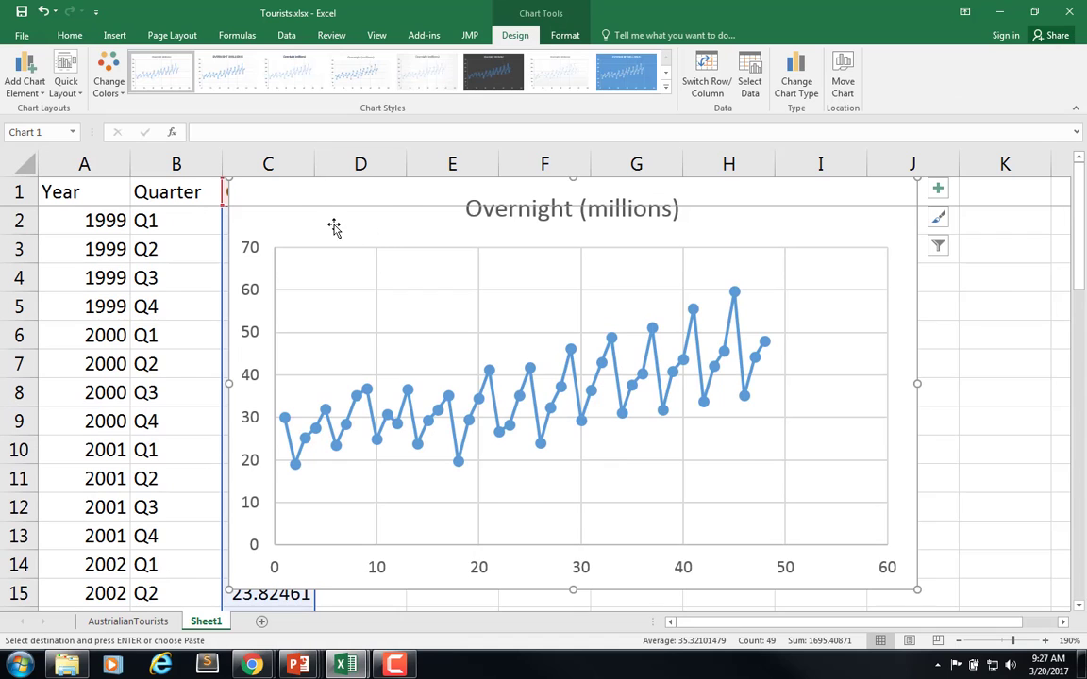
{"action": "left_click_drag", "start_coordinate": [335, 228], "coordinate": [475, 280]}
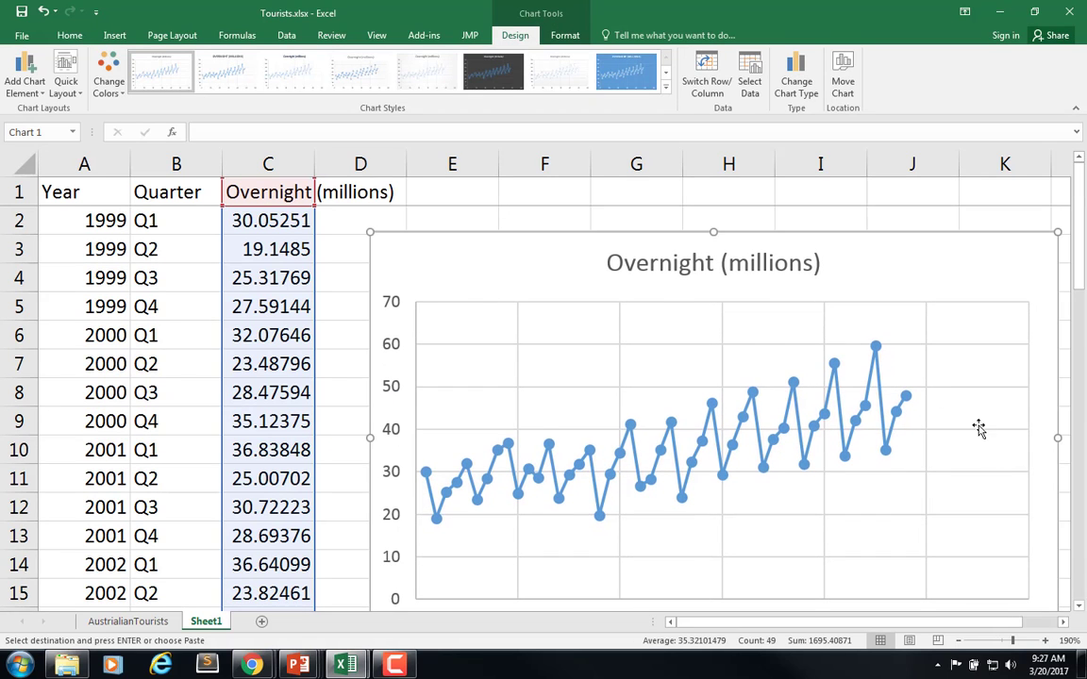
Delete the chart's horizontal and vertical gridlines.
{"action": "left_click", "coordinate": [972, 521]}
{"action": "key", "text": "Delete"}
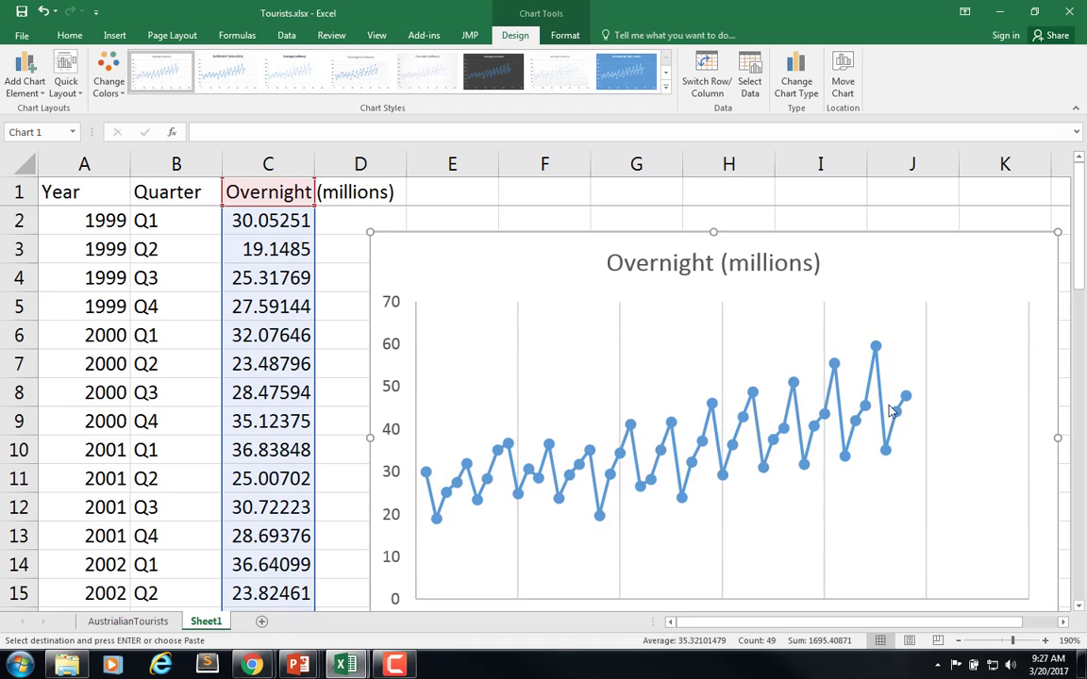
{"action": "left_click", "coordinate": [824, 330]}
{"action": "key", "text": "Delete"}
{"action": "scroll", "coordinate": [793, 429], "scroll_direction": "down", "scroll_amount": 1}
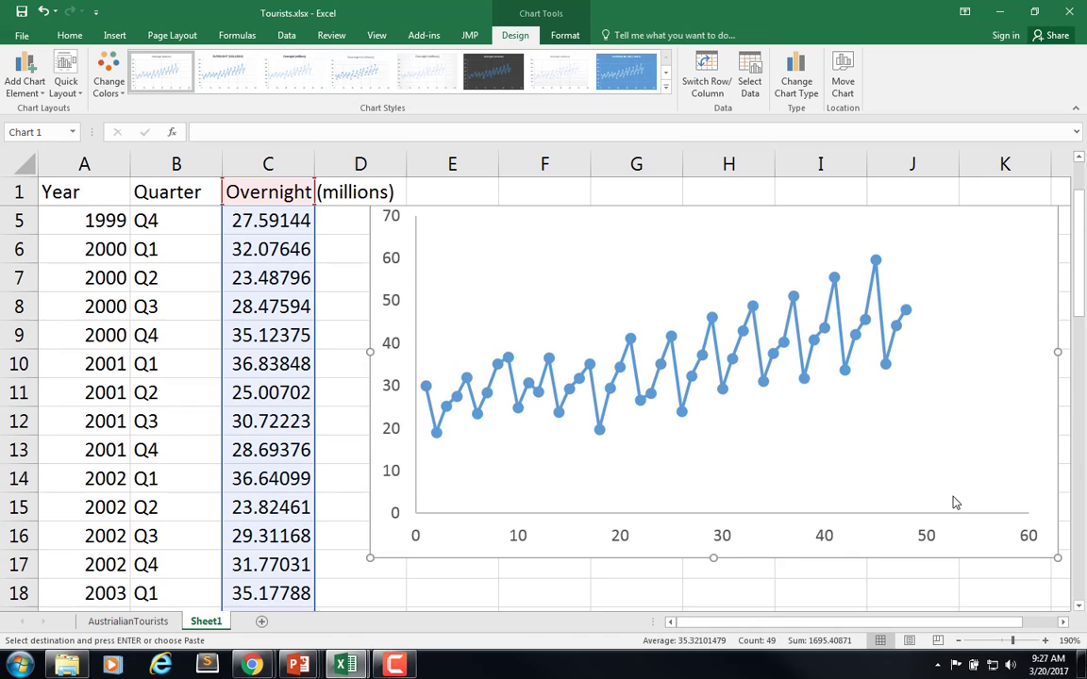
{"action": "left_click_drag", "start_coordinate": [1077, 281], "coordinate": [1083, 264]}
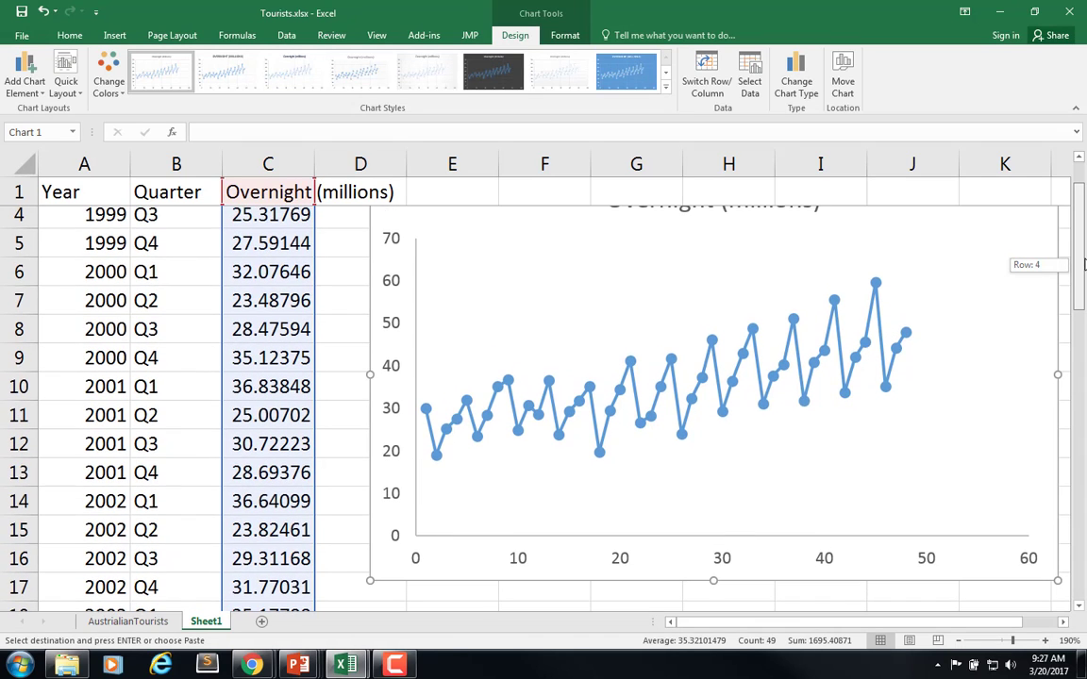
{"action": "left_click_drag", "start_coordinate": [1082, 264], "coordinate": [1083, 265]}
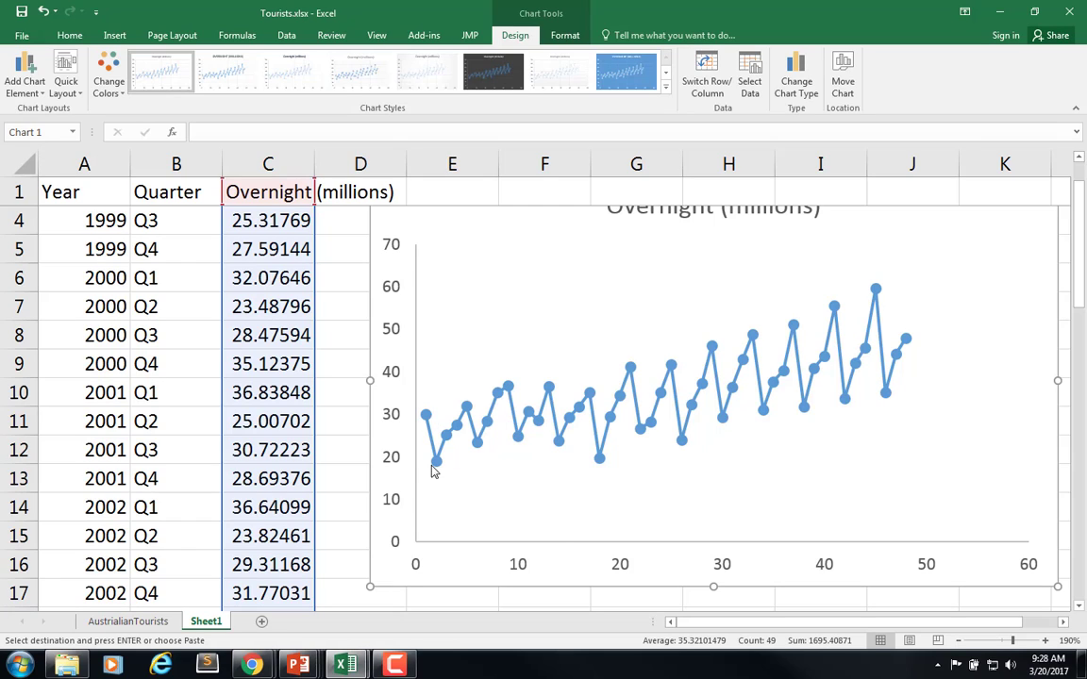
{"action": "mouse_move", "coordinate": [453, 441]}
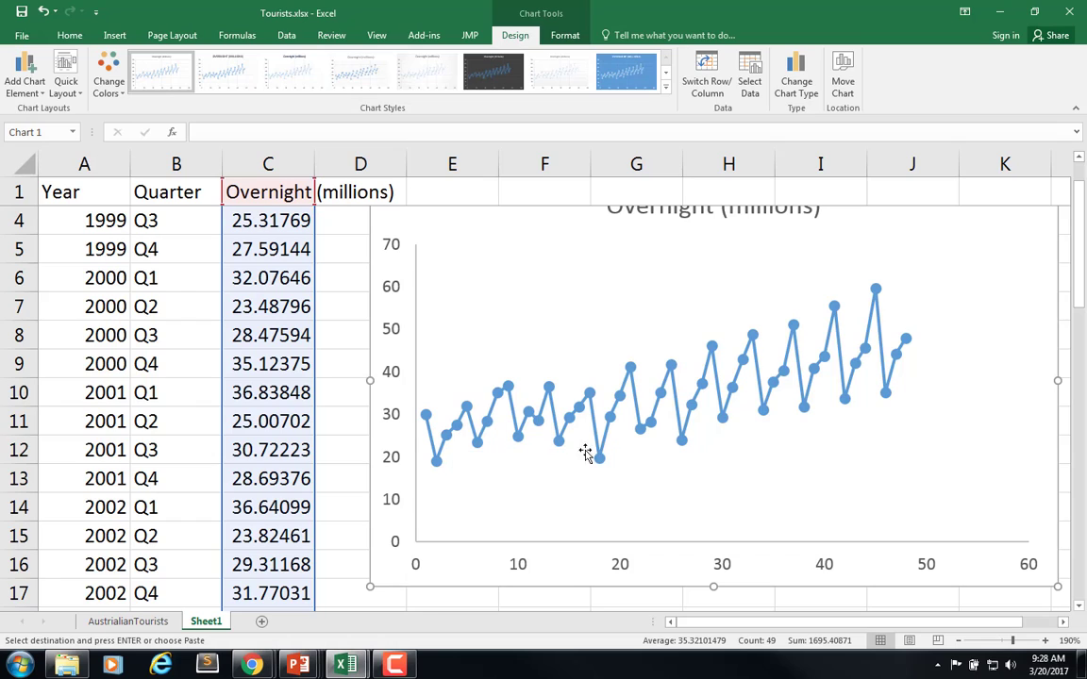